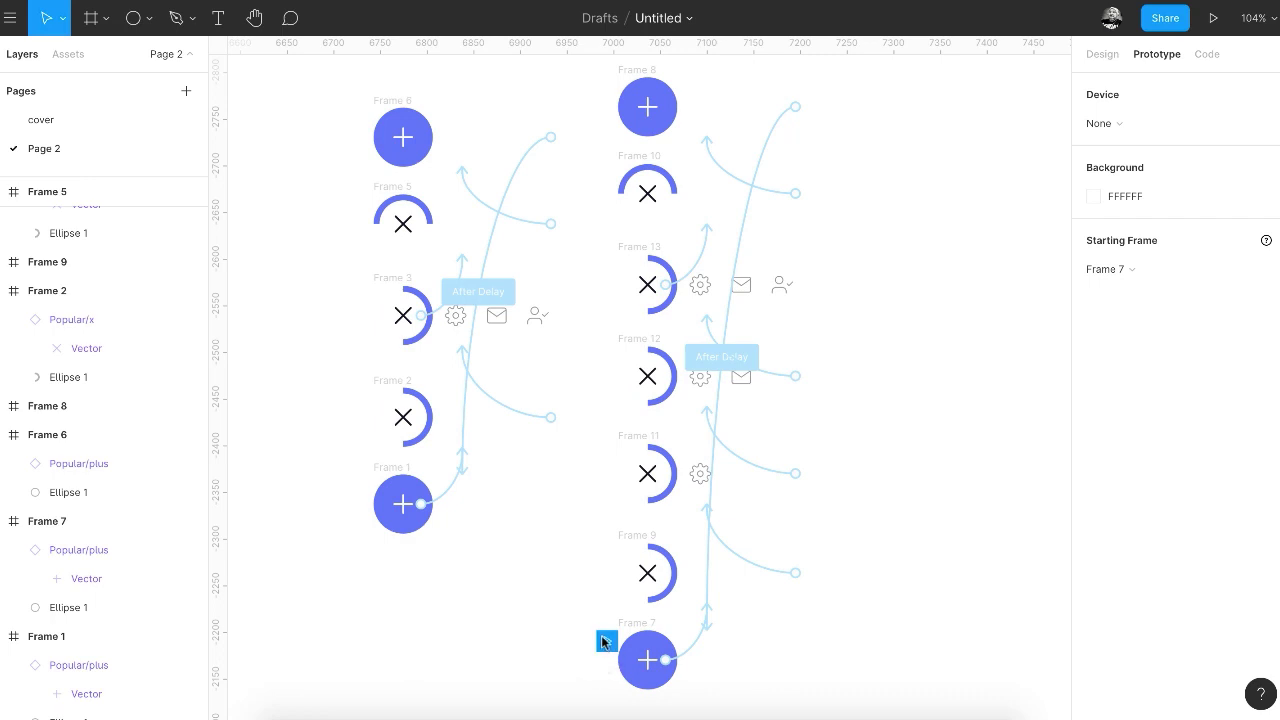
# Set Frame 1 as the prototype's starting frame and preview its plus button interaction.
pyautogui.click(358, 497)
pyautogui.click(361, 496)
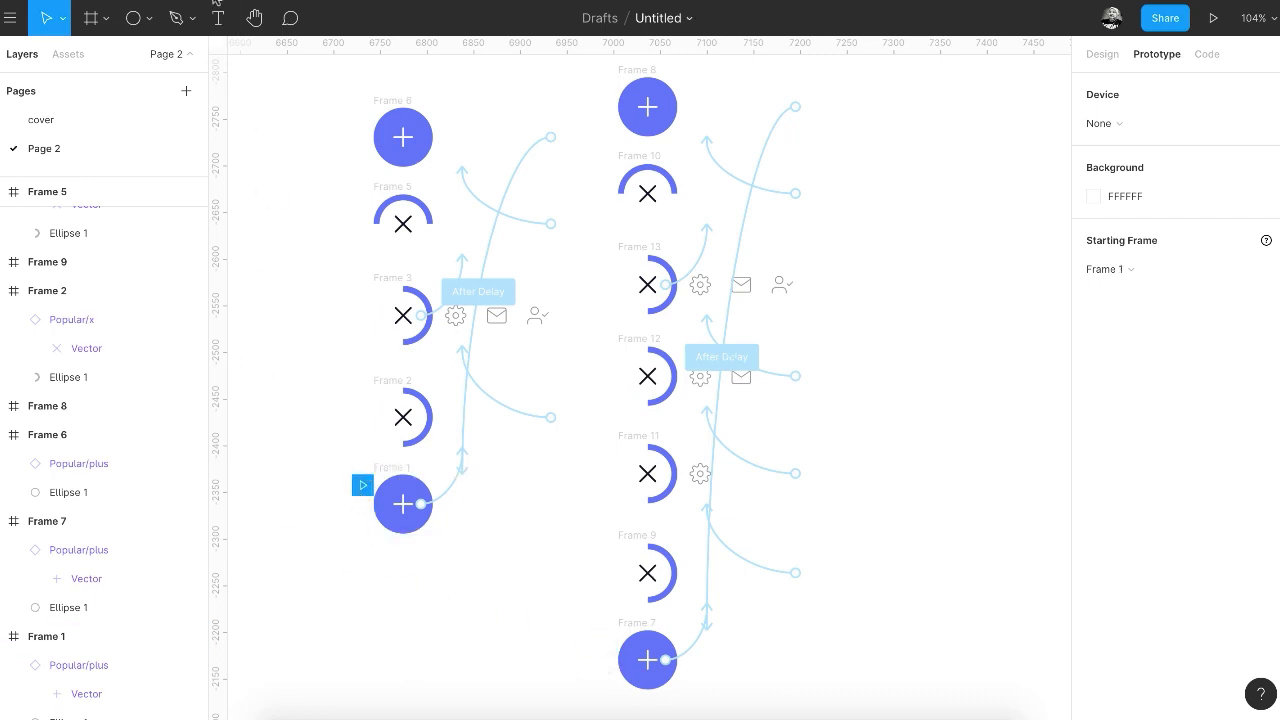
pyautogui.click(217, 1)
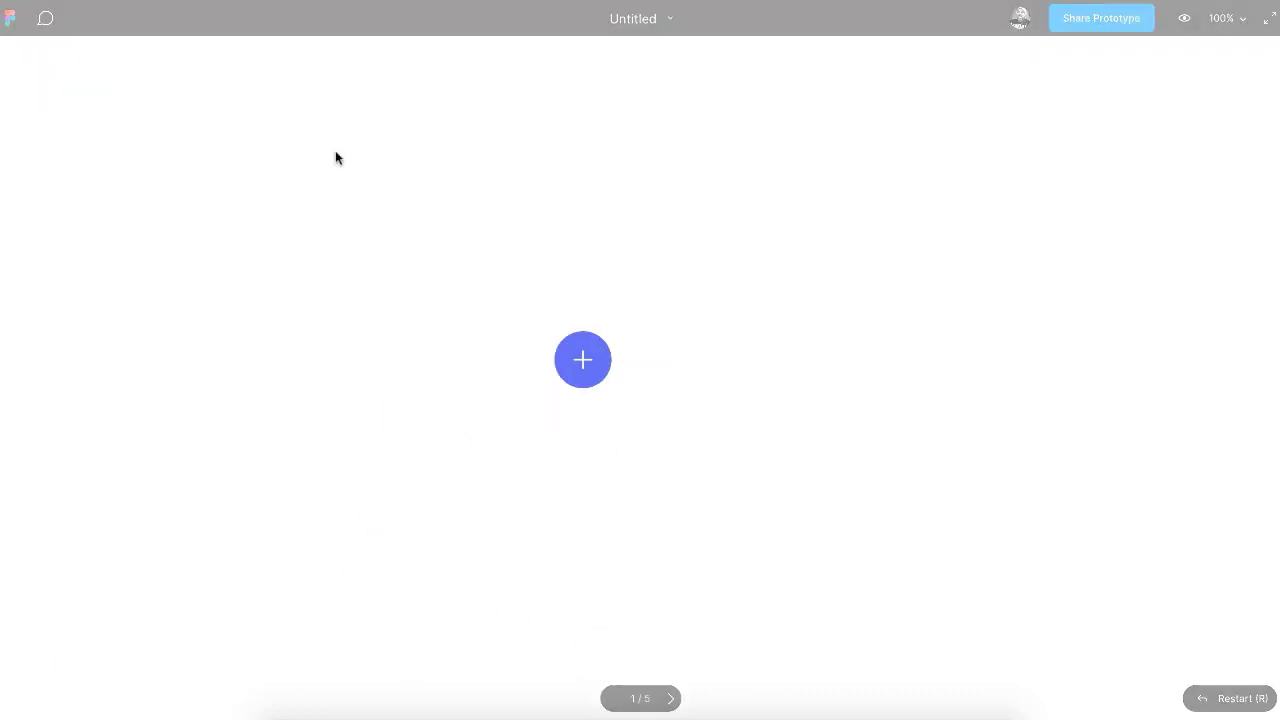
pyautogui.click(583, 360)
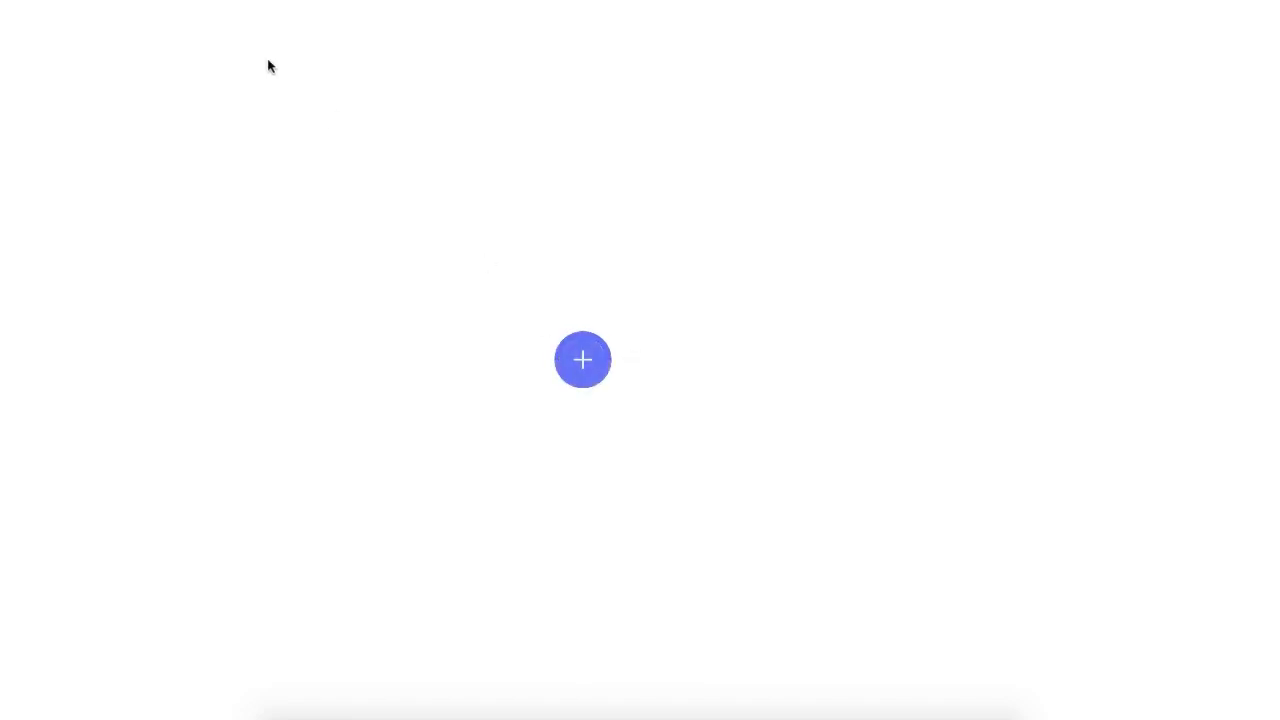
pyautogui.click(160, 6)
# Move the prototype's starting point to Frame 7 and preview opening and closing its icon menu.
pyautogui.moveTo(364, 482); pyautogui.dragTo(605, 640)
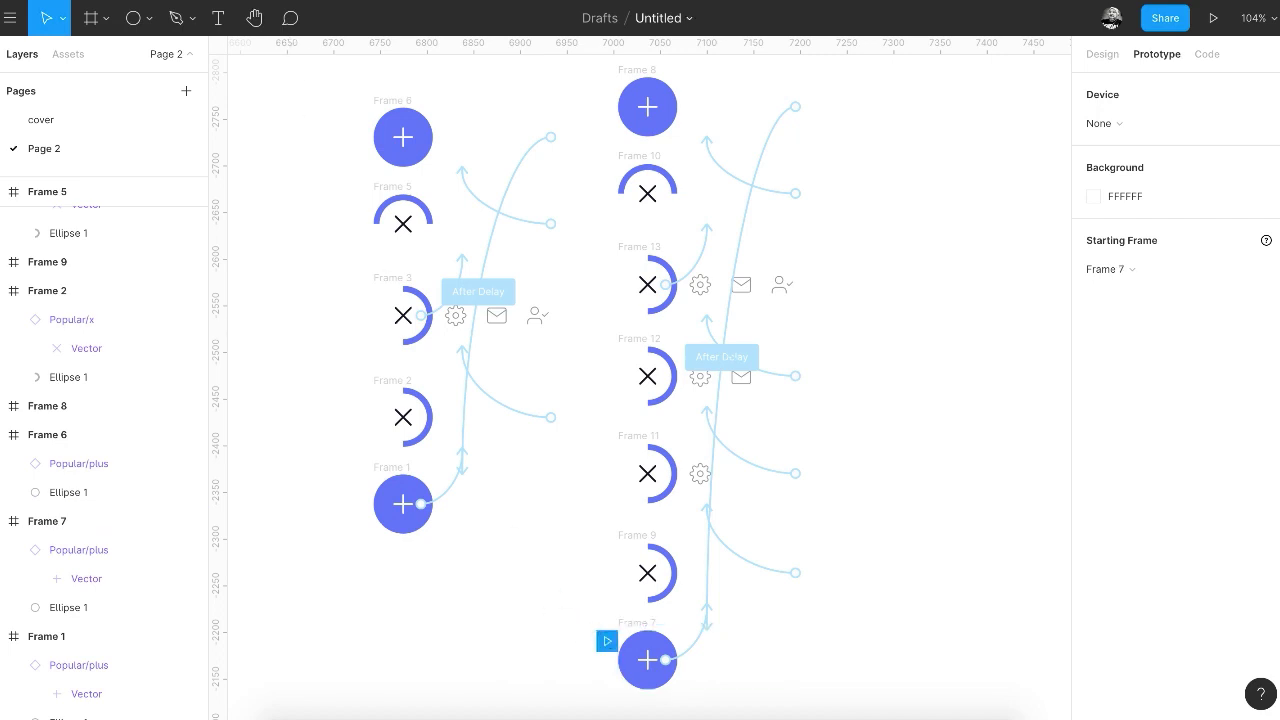
pyautogui.hotkey('ctrl', 'alt', 'Return')
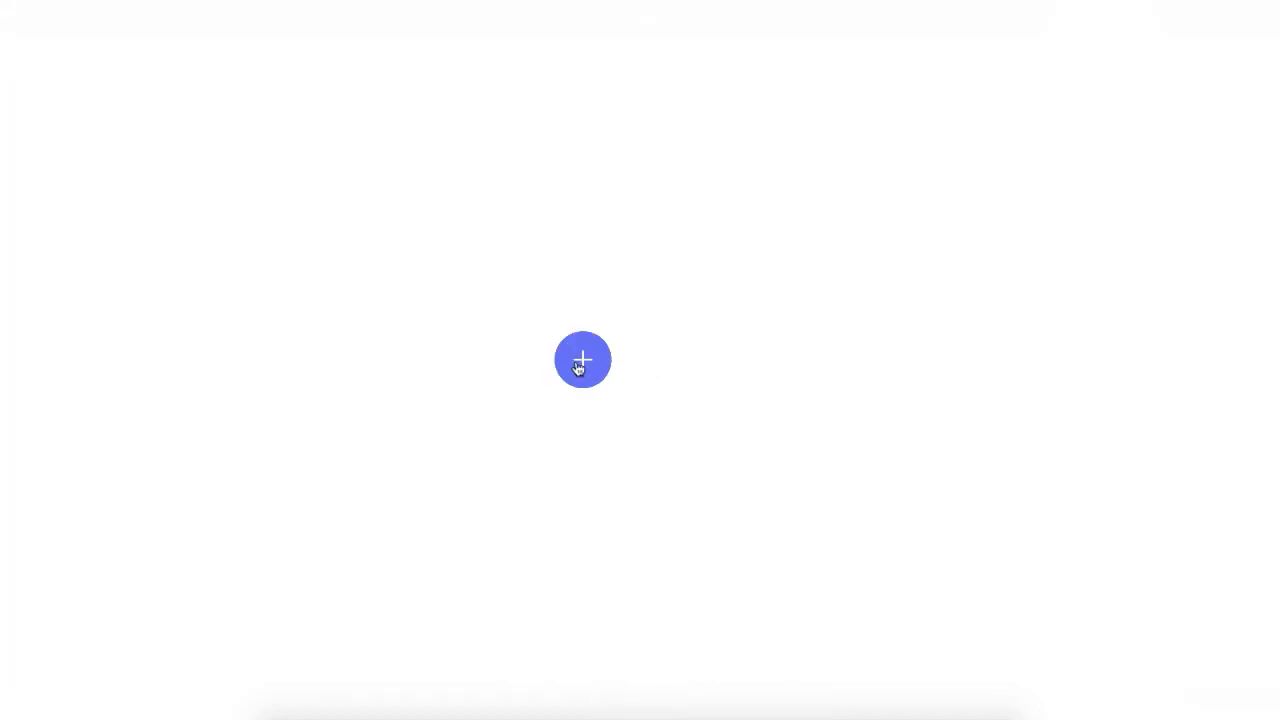
pyautogui.click(578, 368)
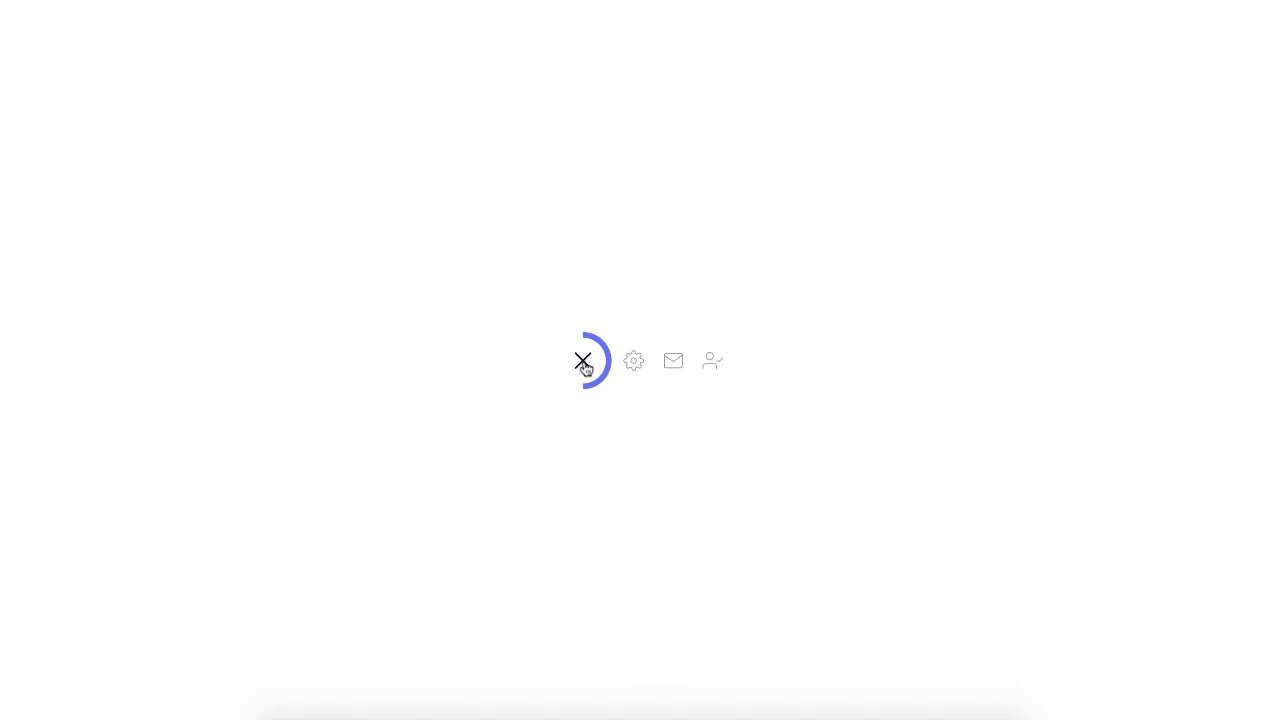
pyautogui.click(584, 366)
pyautogui.click(584, 364)
pyautogui.click(585, 367)
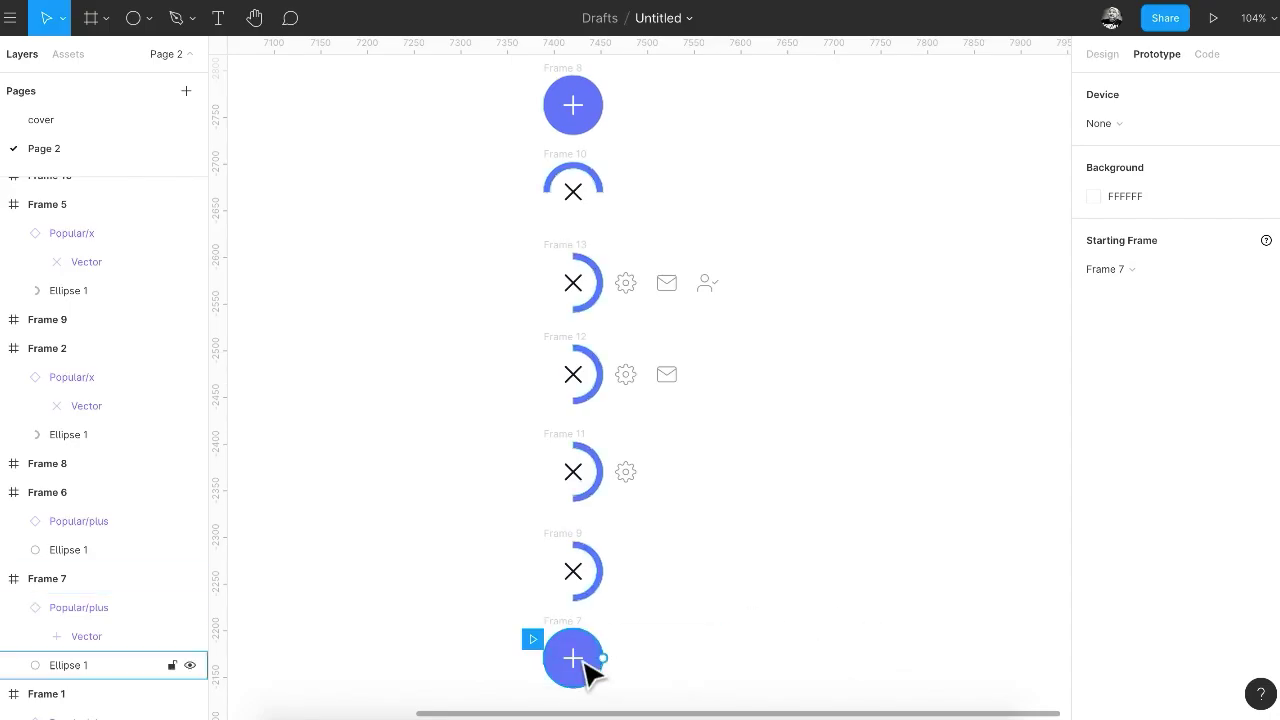
# Connect Frame 7's plus icon to Frame 9 with an On Click, Swap With interaction using Smart Animate at 300ms.
pyautogui.click(590, 665)
pyautogui.moveTo(591, 658); pyautogui.dragTo(681, 612)
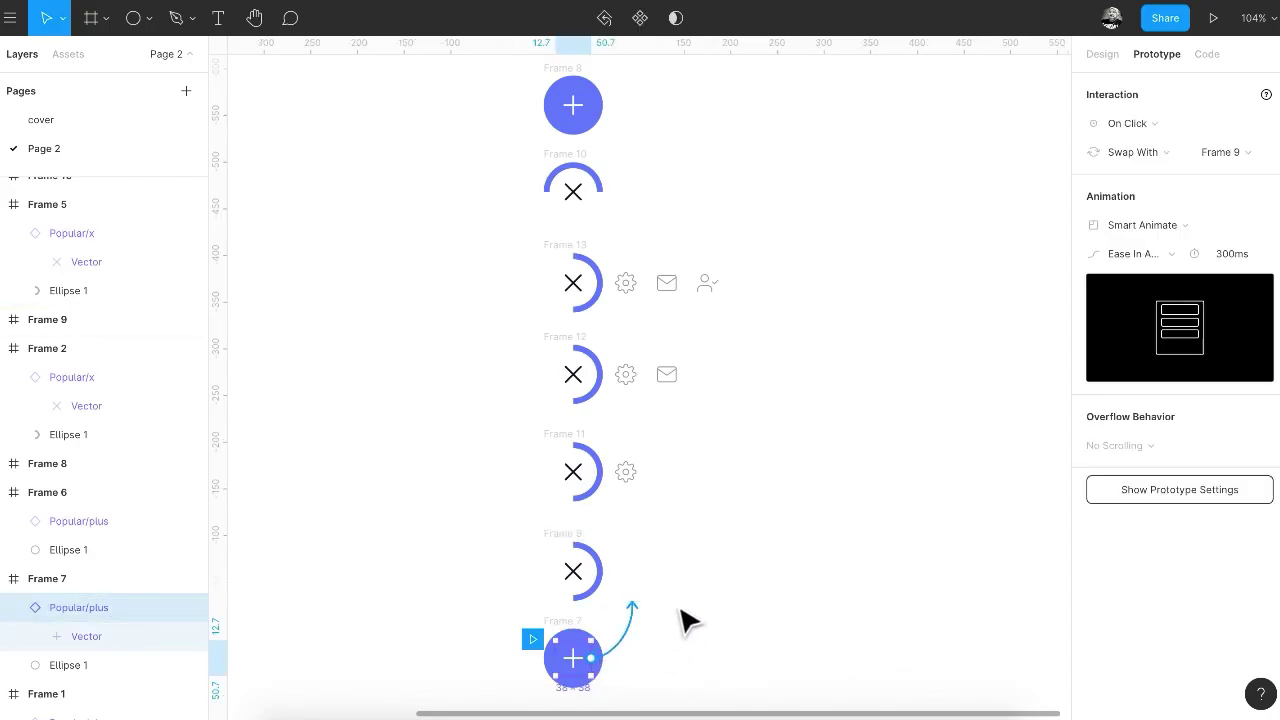
pyautogui.click(1151, 152)
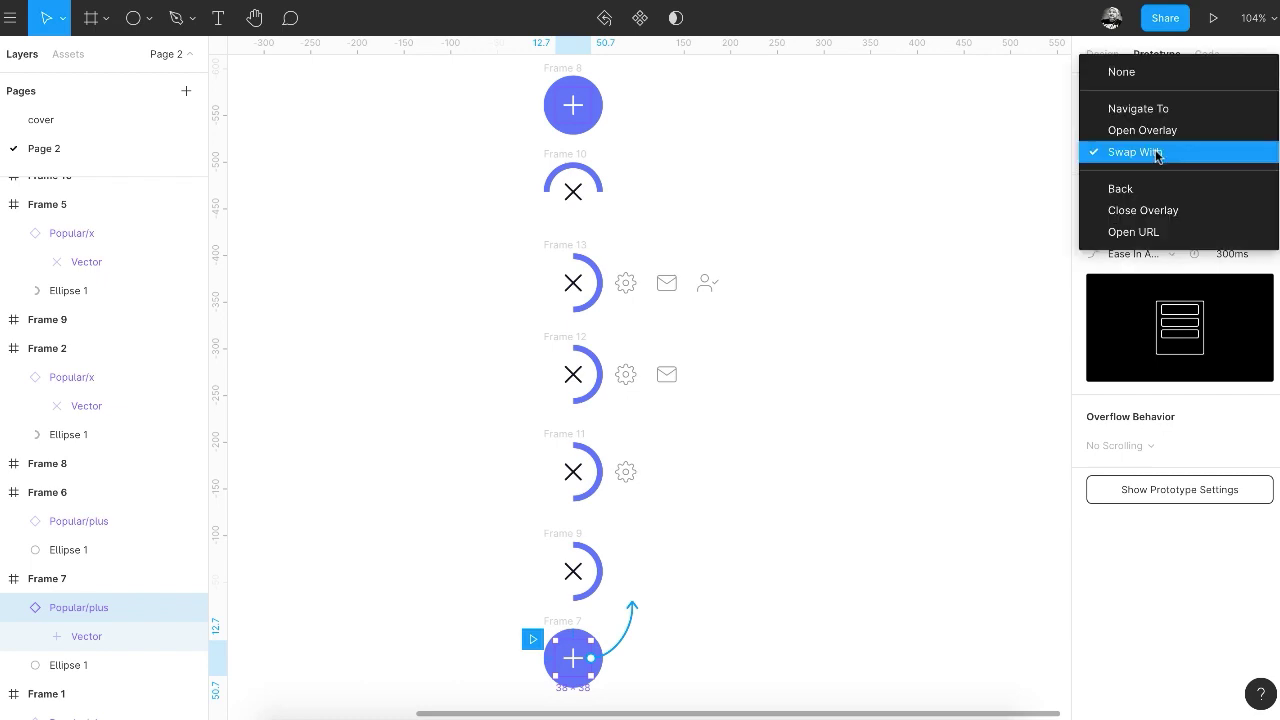
pyautogui.click(1158, 152)
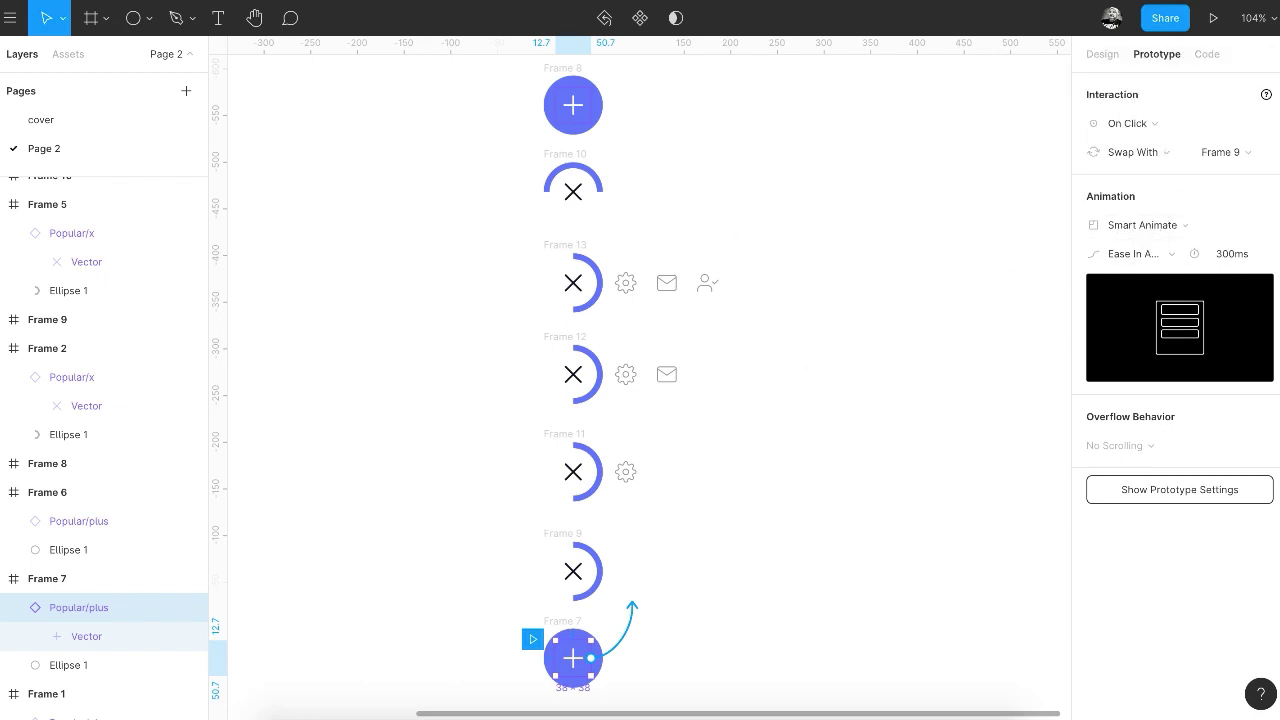
# Preview the plus button's transition from Frame 7 to Frame 9, and return to the editor.
pyautogui.hotkey('ctrl', 'alt', 'Return')
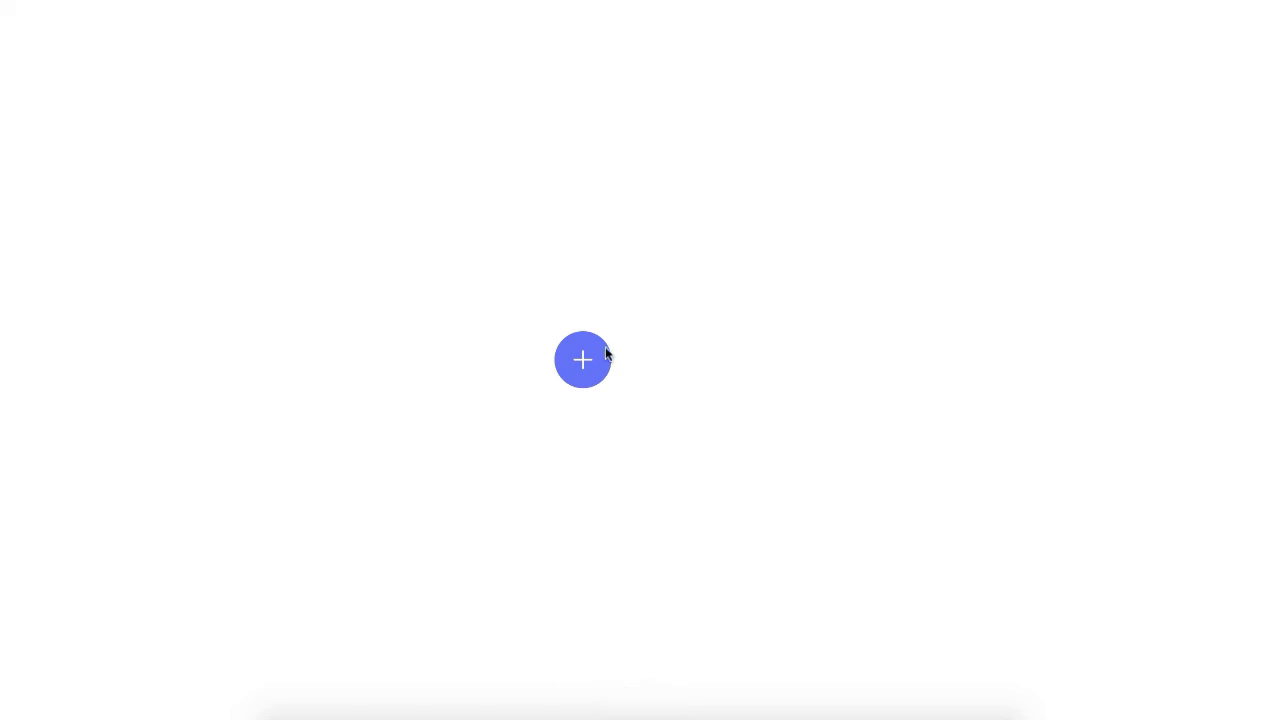
pyautogui.click(577, 368)
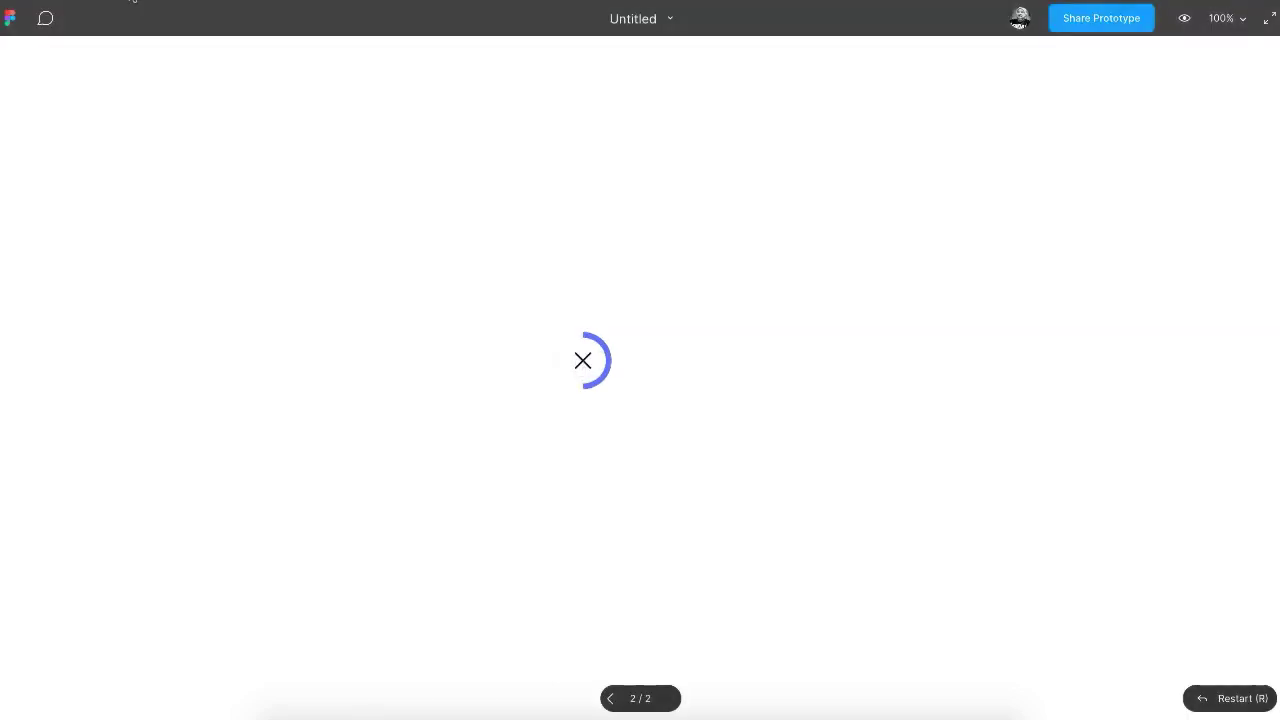
pyautogui.hotkey('ctrl', 'w')
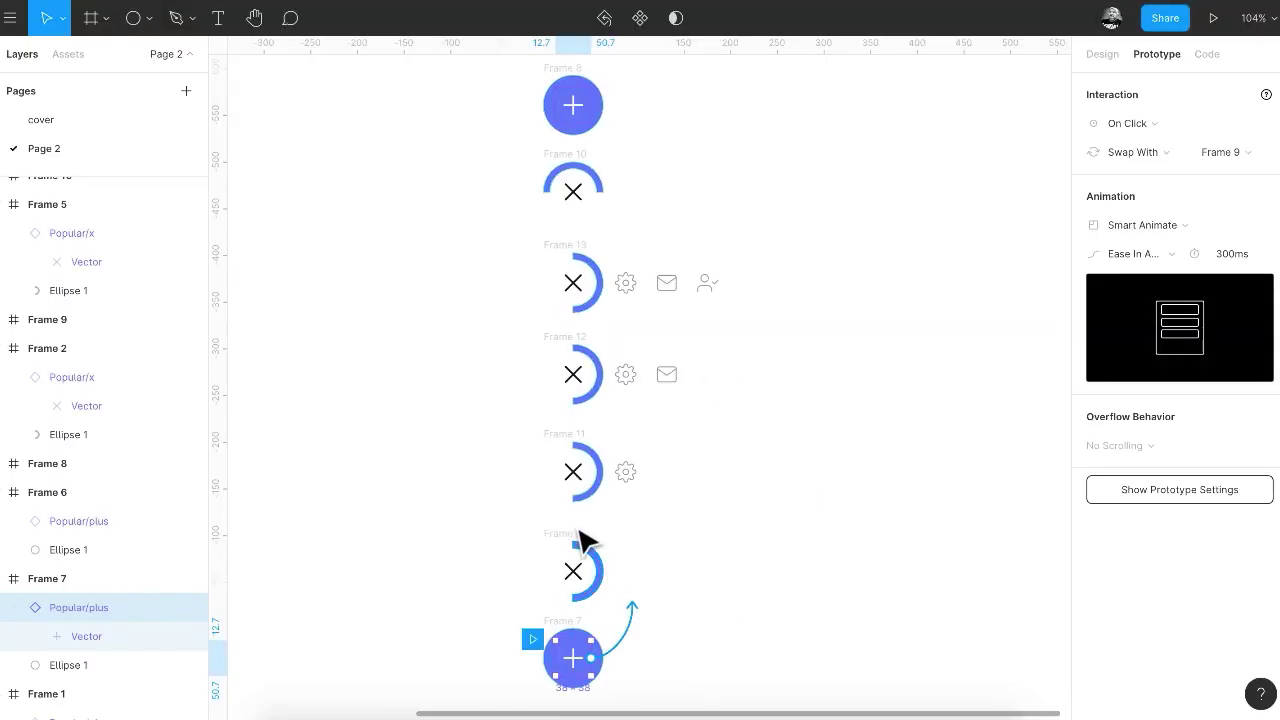
# Connect Frame 9 to Frame 11 with an After Delay trigger of 1ms and Swap With, and preview the transition.
pyautogui.click(579, 539)
pyautogui.moveTo(721, 571); pyautogui.dragTo(700, 492)
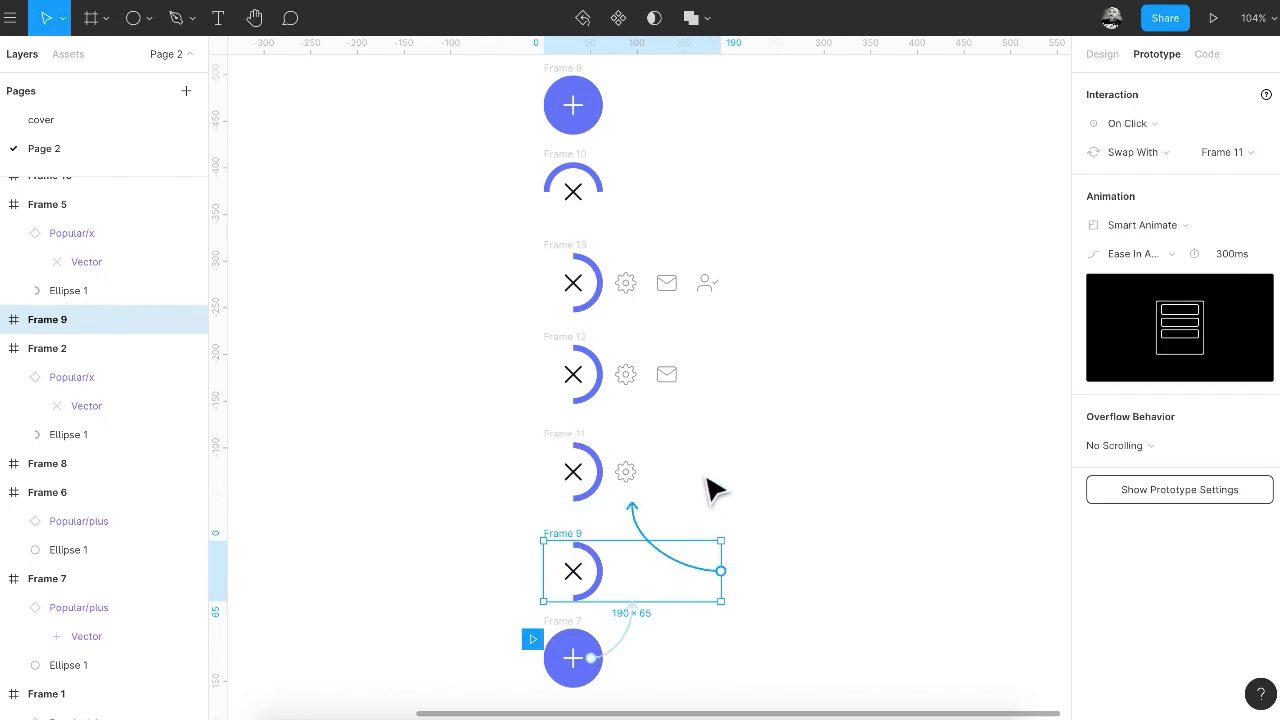
pyautogui.click(1162, 125)
pyautogui.click(1150, 346)
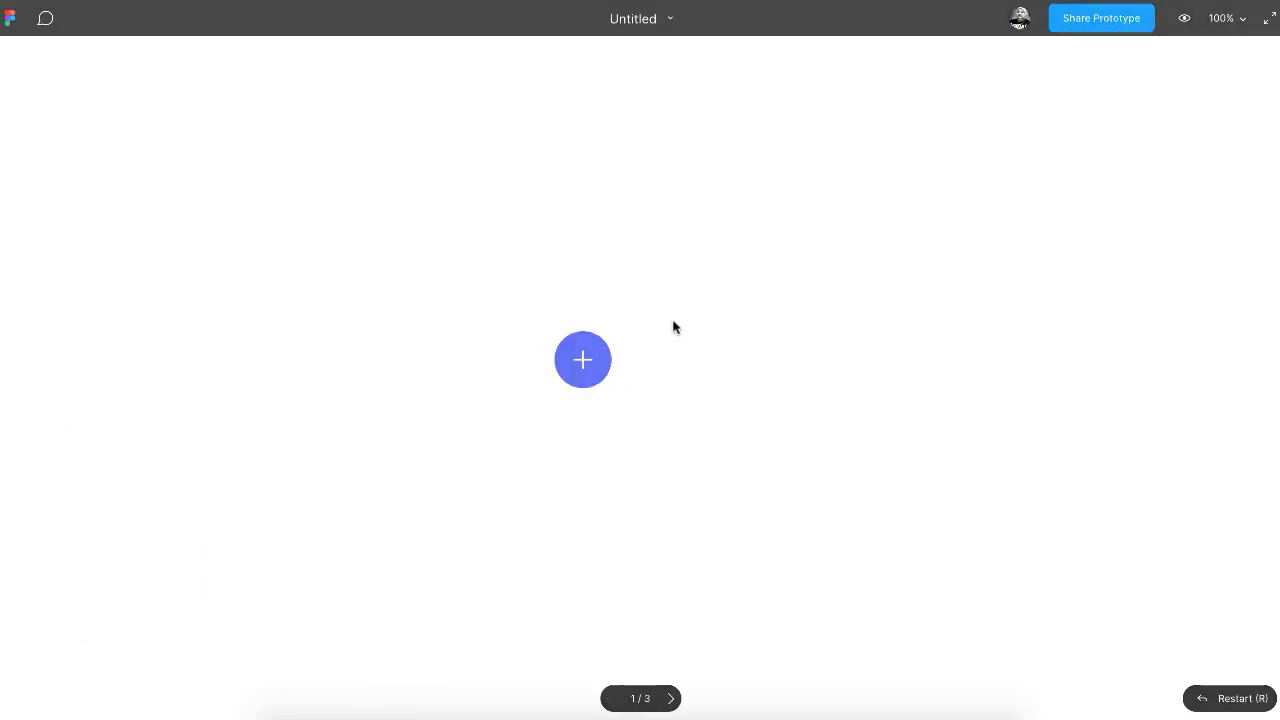
pyautogui.click(583, 366)
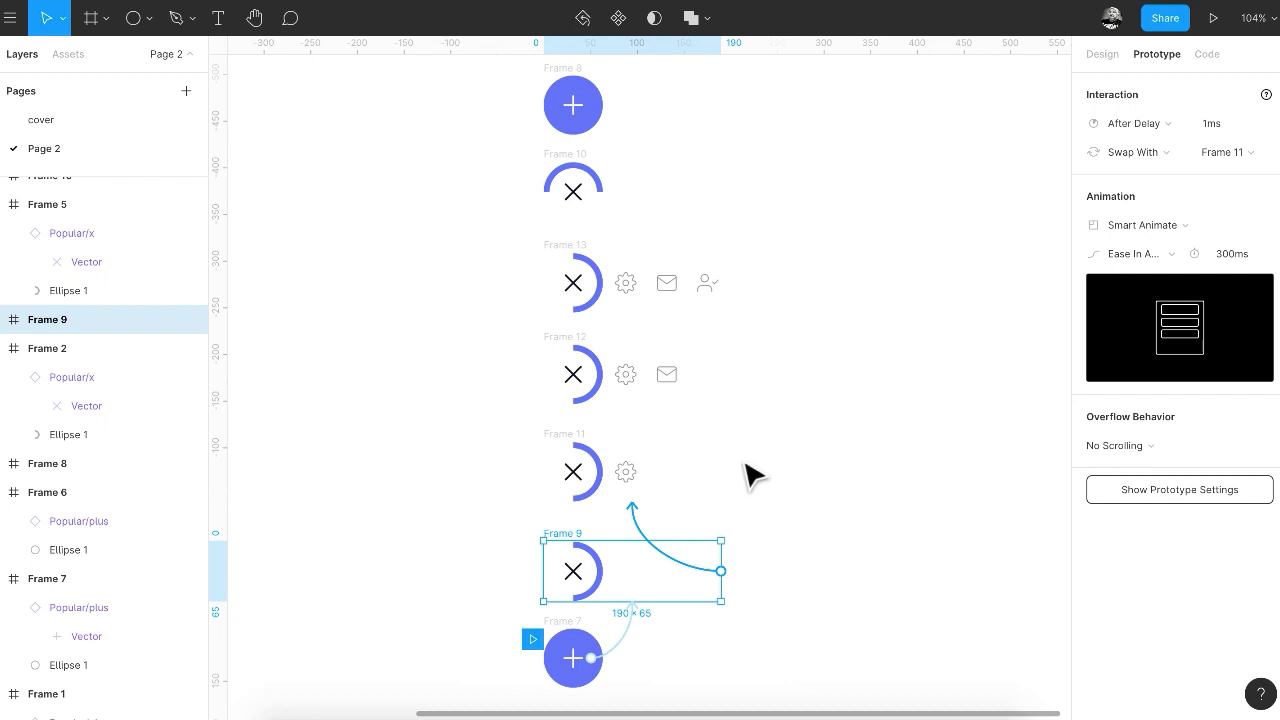
# Connect Frame 11 to Frame 12 with a Navigate To interaction triggered After Delay of 1ms.
pyautogui.click(583, 440)
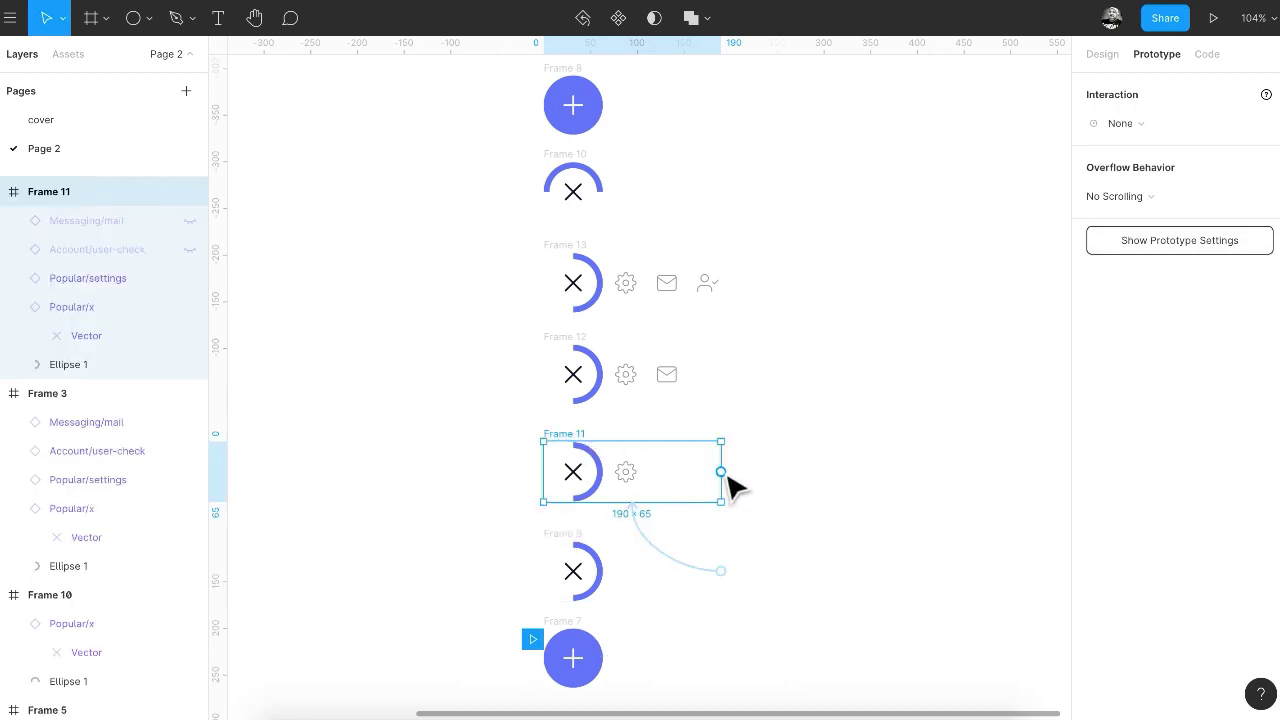
pyautogui.moveTo(721, 471); pyautogui.dragTo(690, 410)
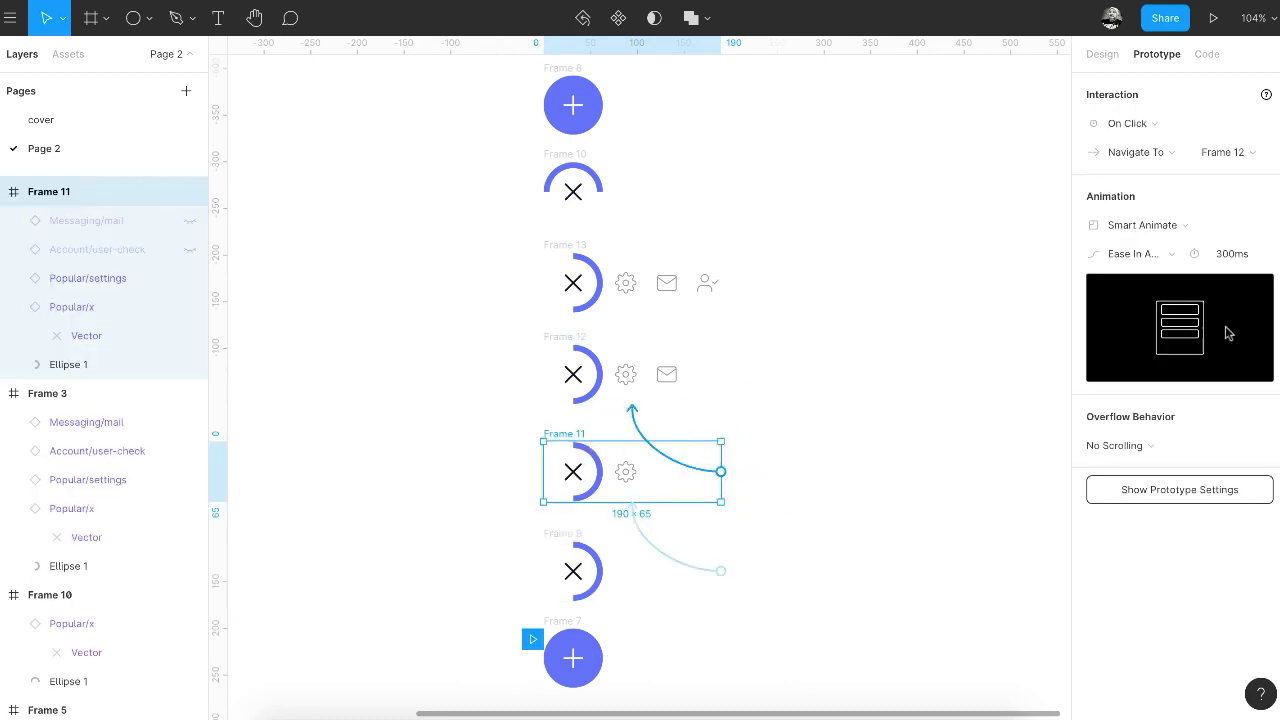
pyautogui.click(1131, 123)
pyautogui.click(1137, 348)
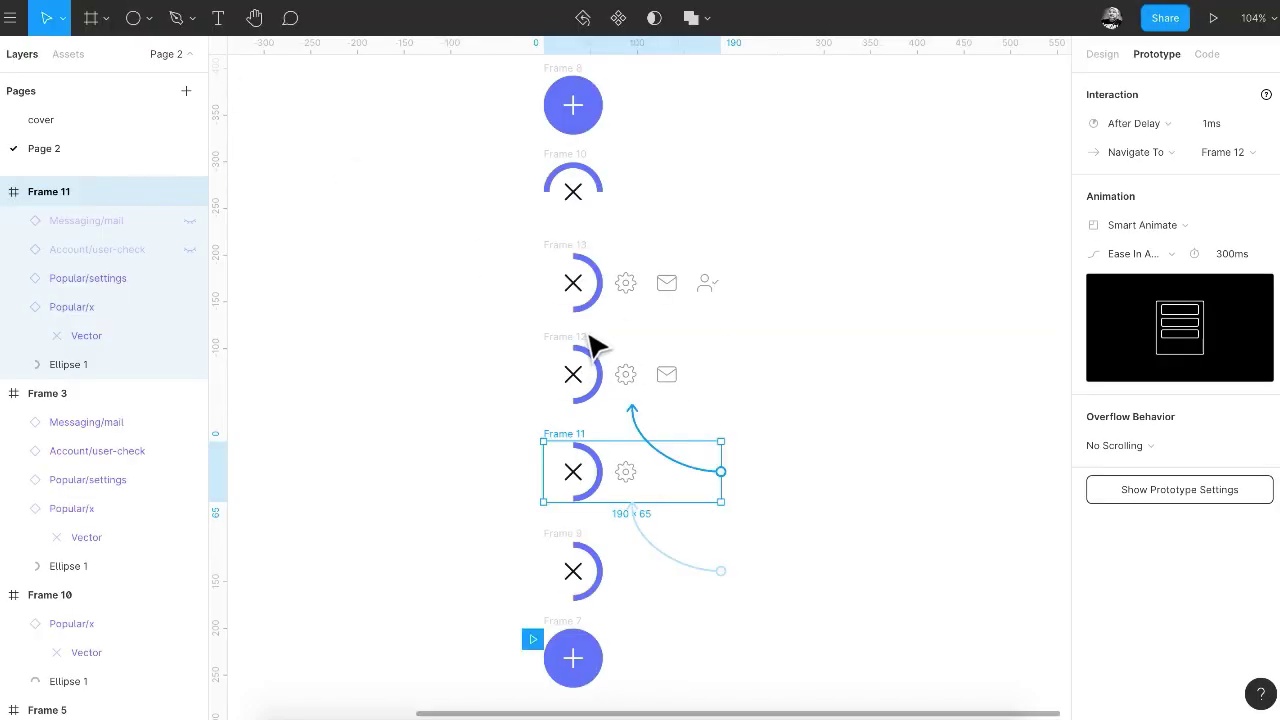
# Connect Frame 12 to Frame 13 with a Navigate To interaction triggered After Delay of 1ms.
pyautogui.click(706, 368)
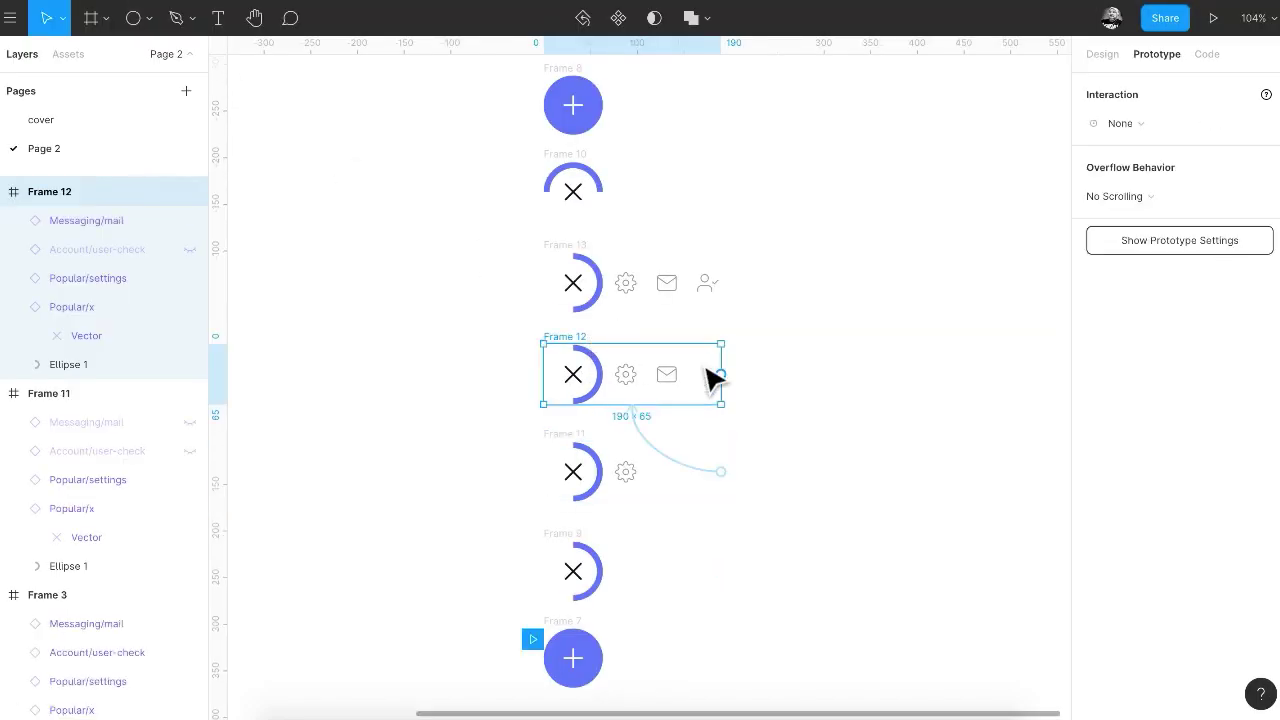
pyautogui.moveTo(721, 374); pyautogui.dragTo(708, 303)
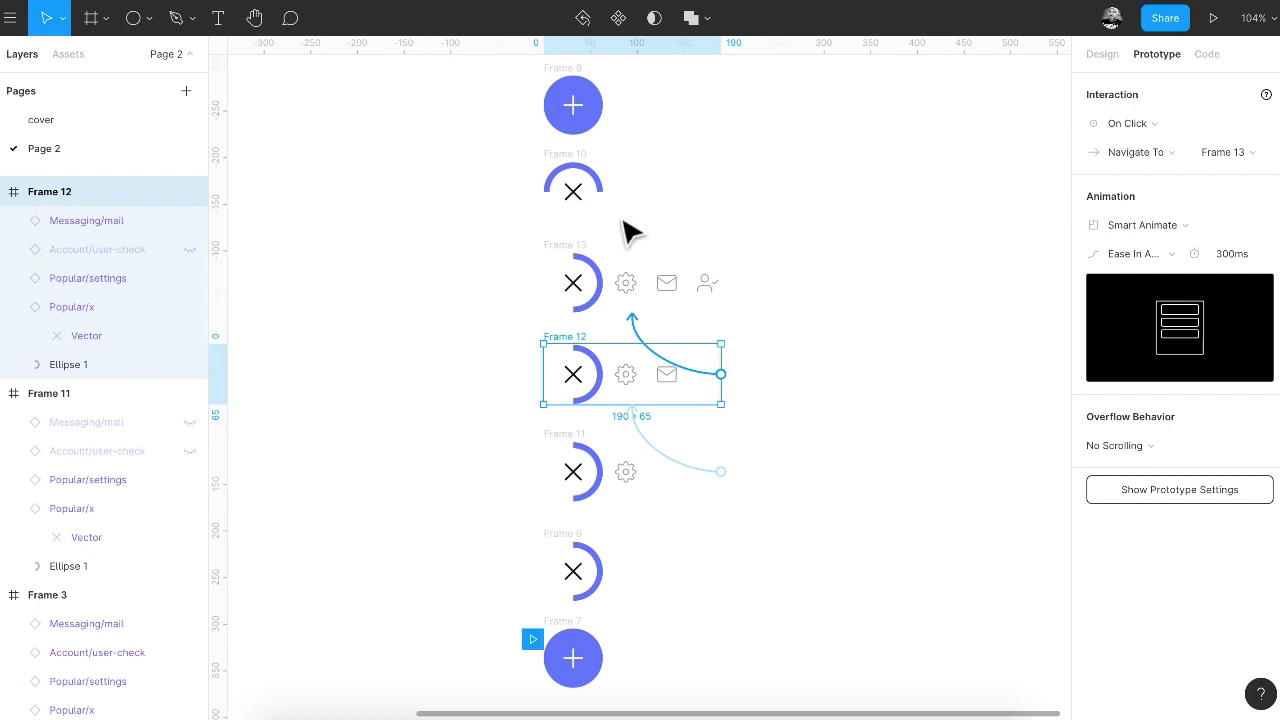
pyautogui.click(1137, 123)
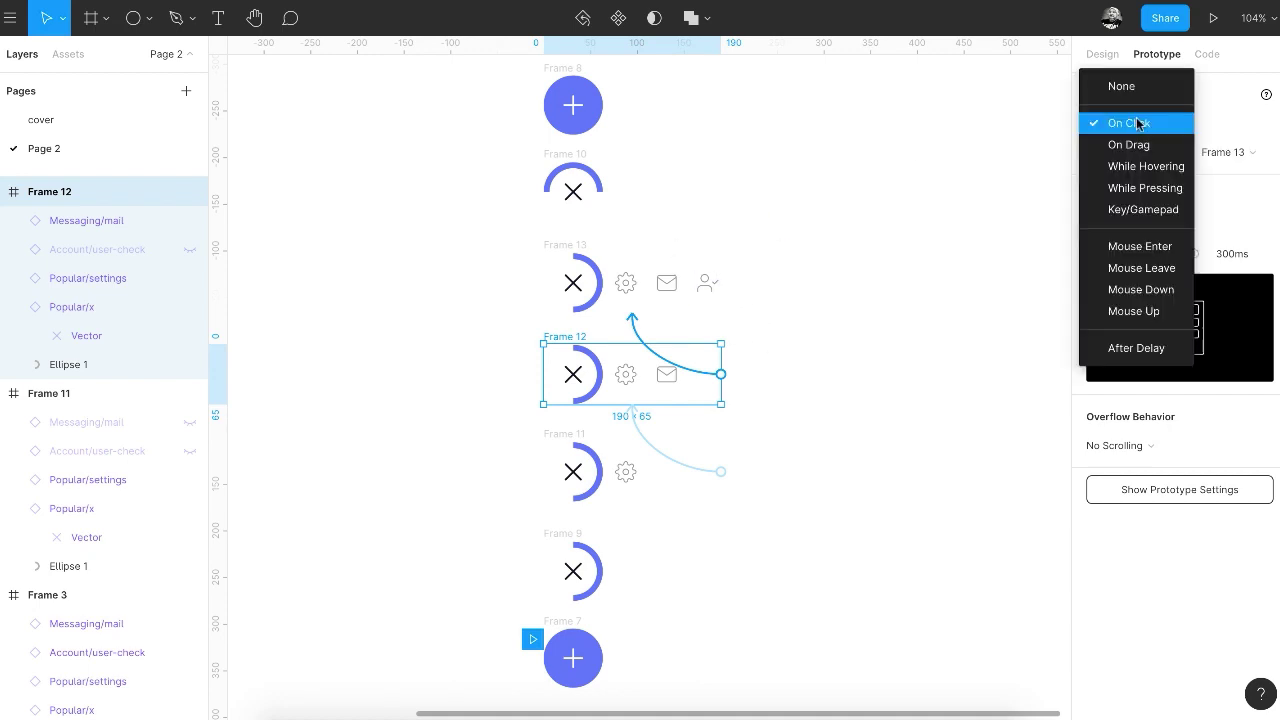
pyautogui.click(1136, 348)
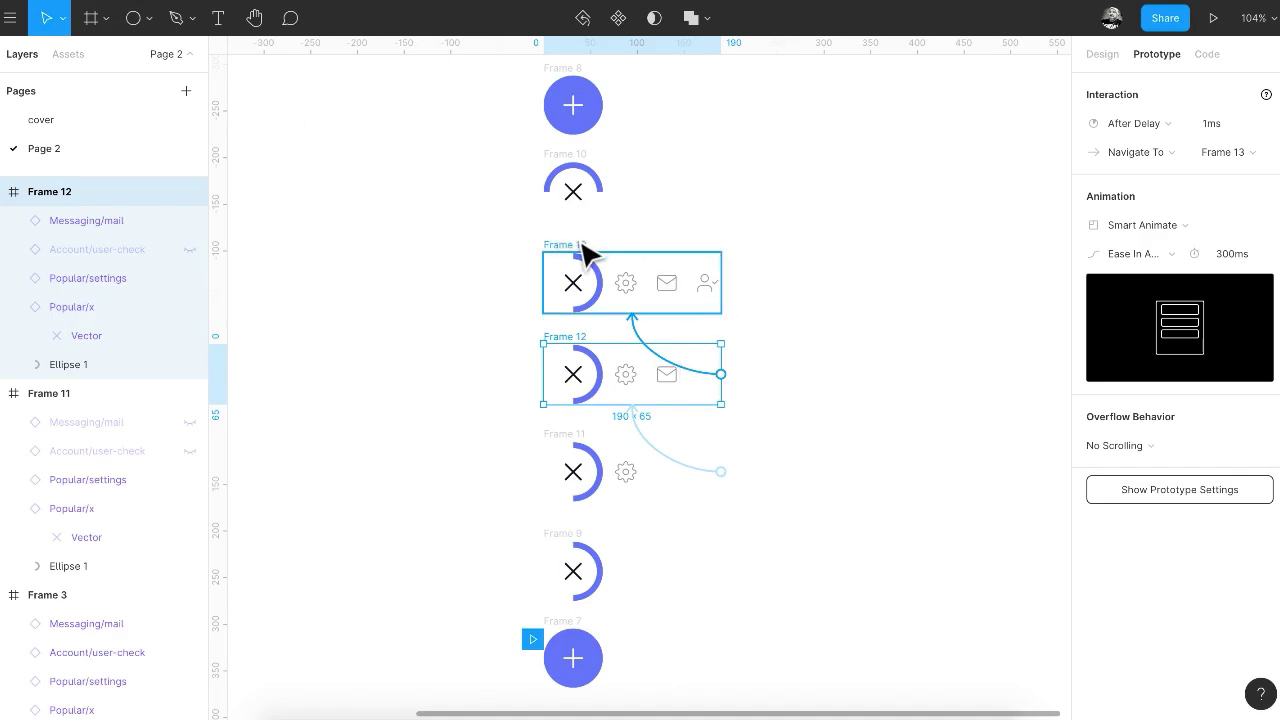
# Connect Frame 13's x icon to Frame 10 with an On Click, Swap With interaction.
pyautogui.click(583, 246)
pyautogui.click(585, 285)
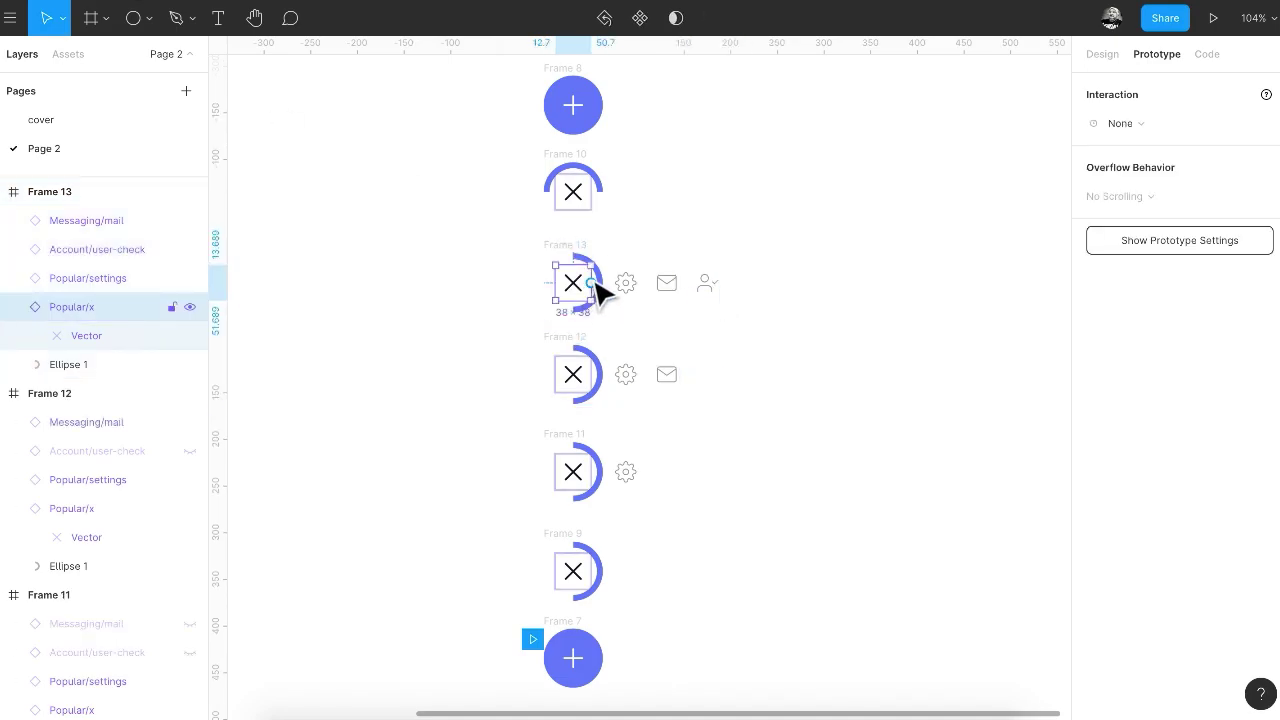
pyautogui.moveTo(593, 284); pyautogui.dragTo(638, 215)
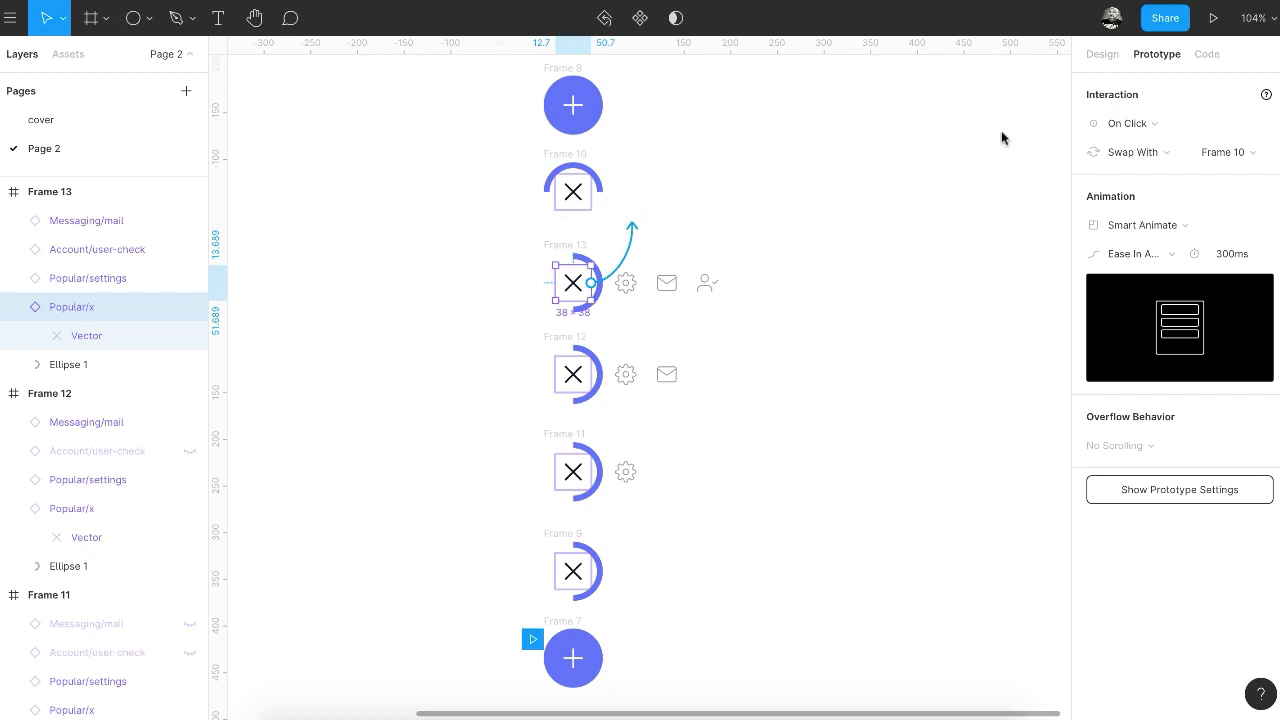
pyautogui.click(1129, 124)
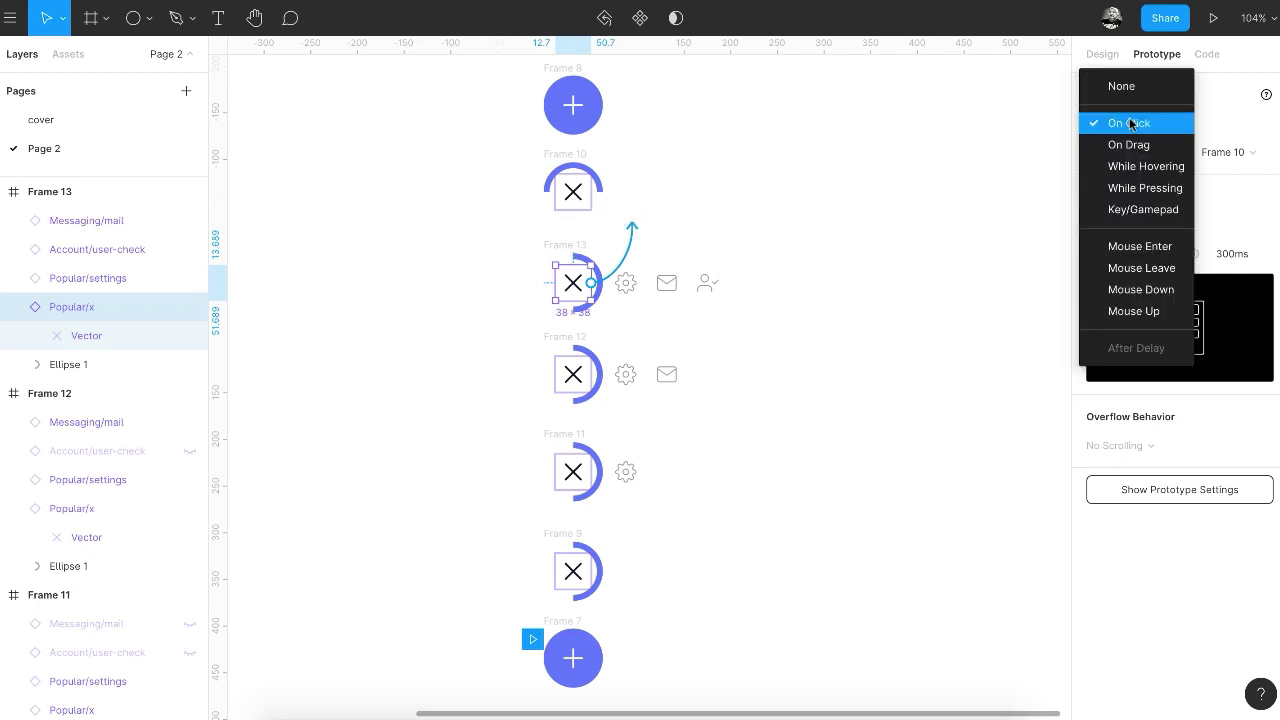
pyautogui.click(1130, 123)
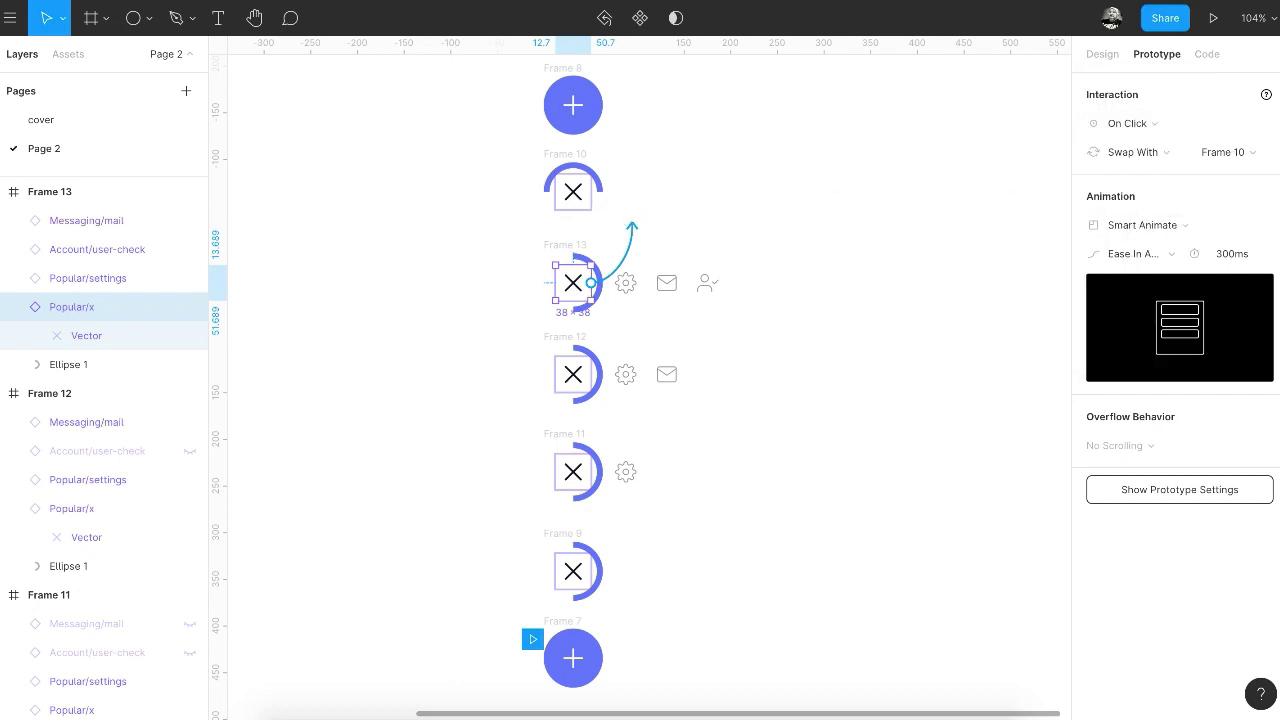
# Preview the menu by expanding it from the plus button and closing it with the x icon.
pyautogui.hotkey('ctrl', 'alt', 'Return')
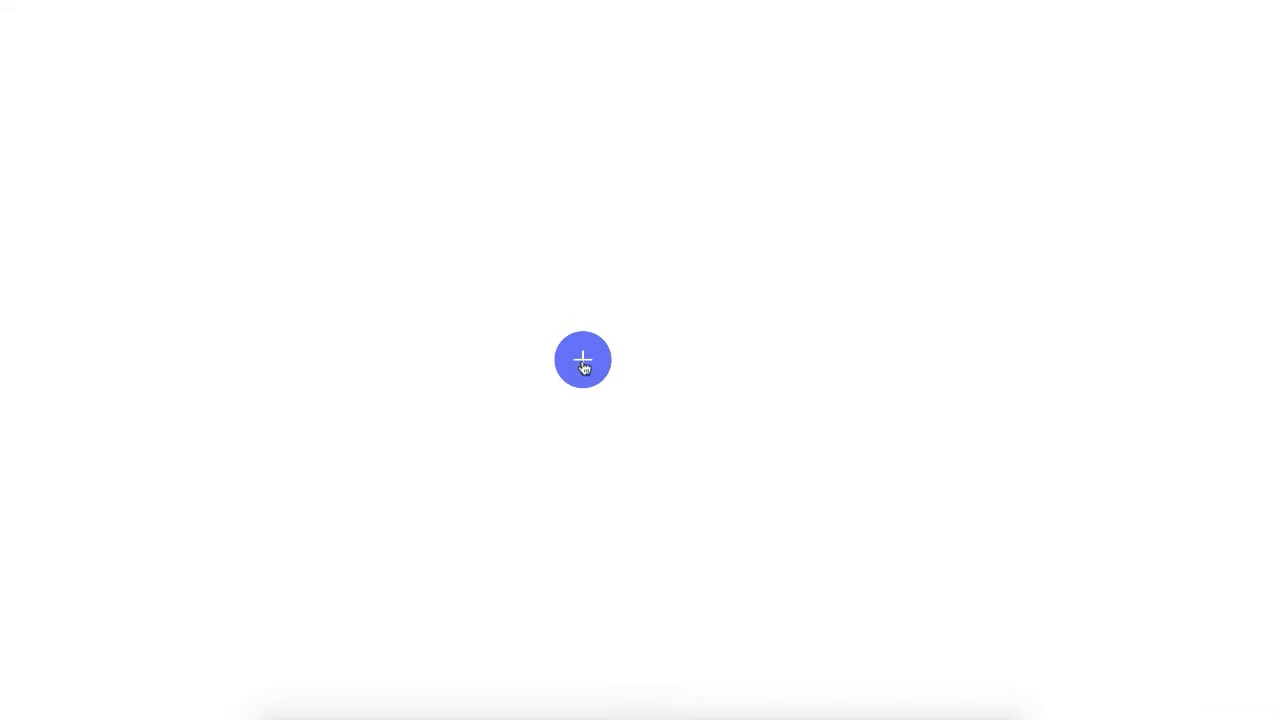
pyautogui.click(583, 364)
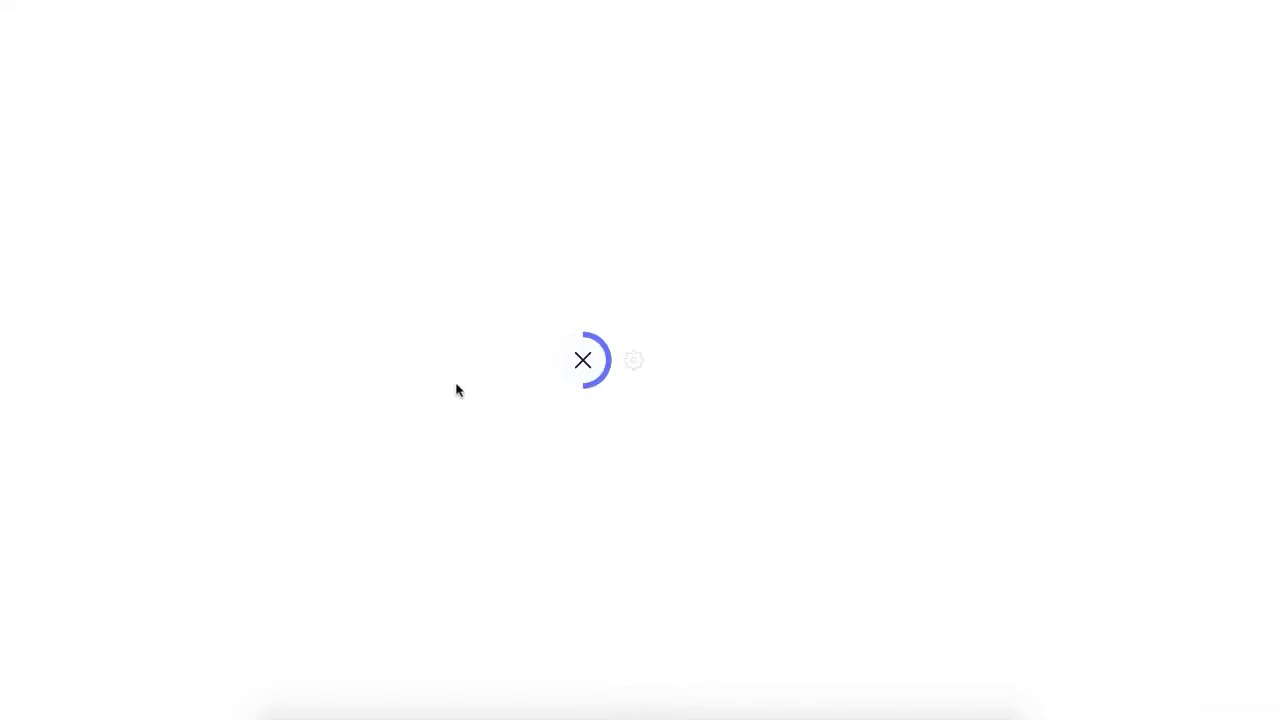
pyautogui.click(584, 364)
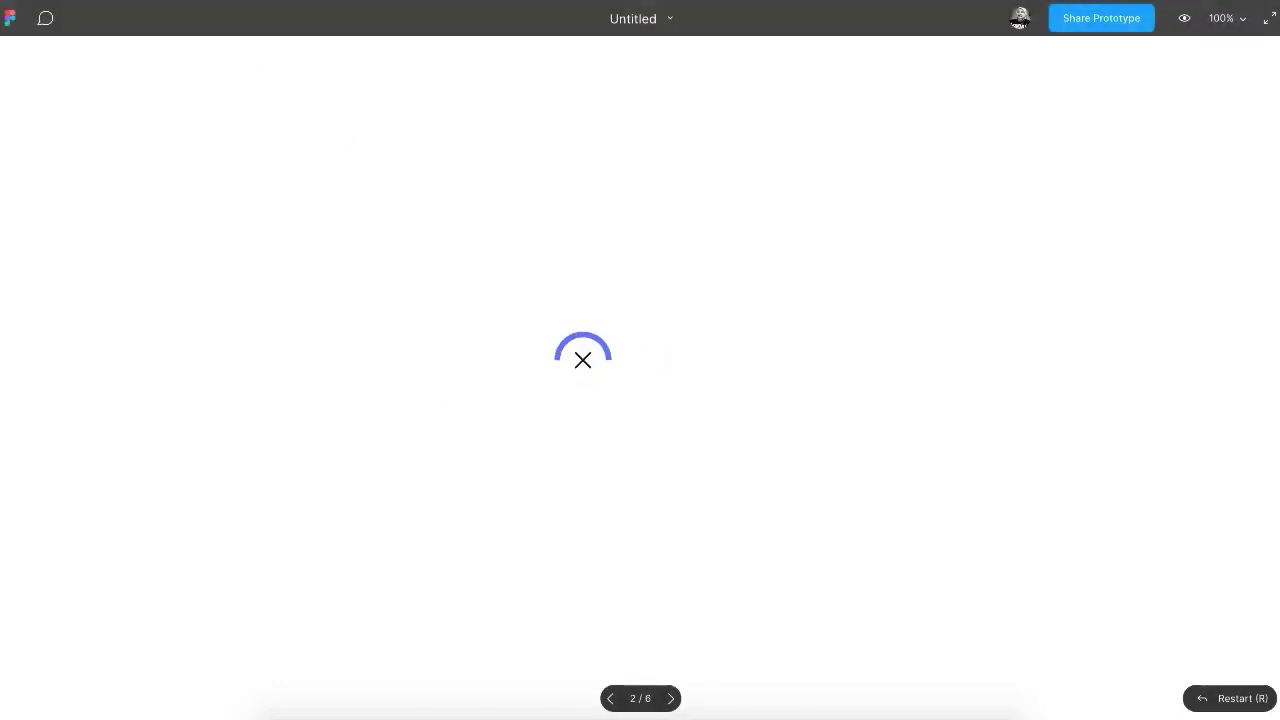
pyautogui.click(148, 2)
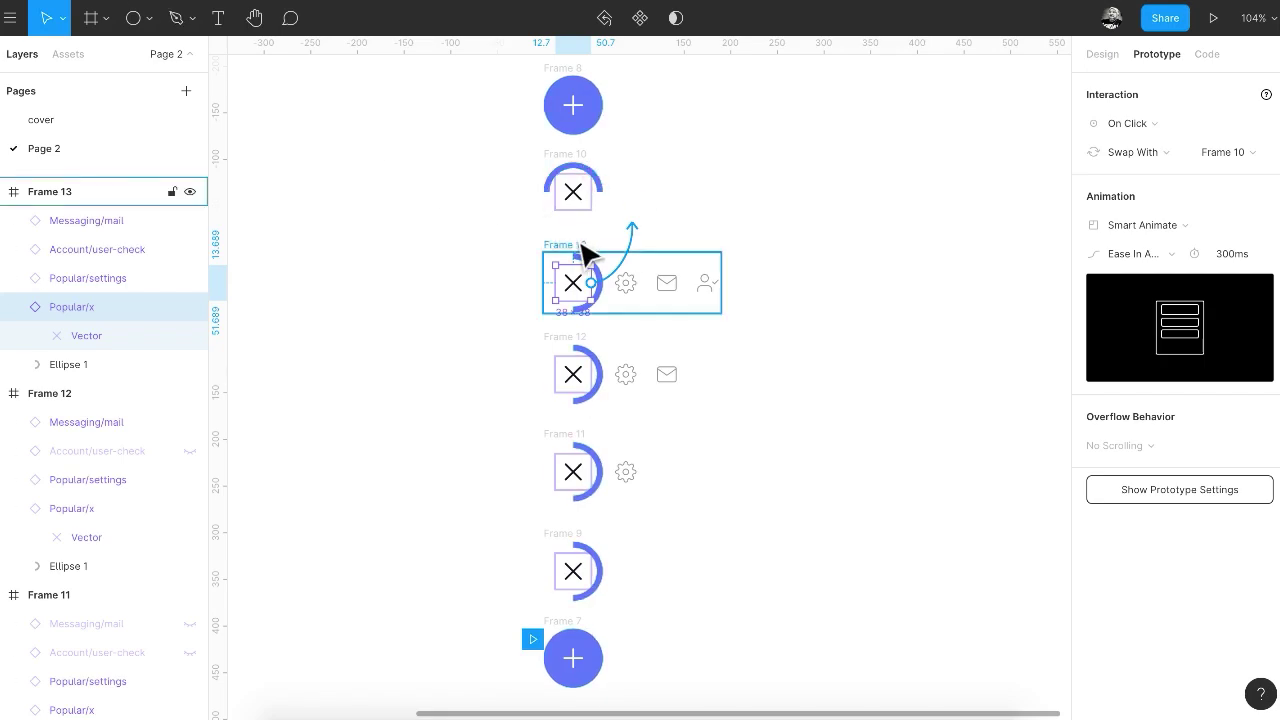
# Connect Frame 10 to Frame 8 with a Swap With interaction triggered After Delay of 1ms.
pyautogui.click(586, 163)
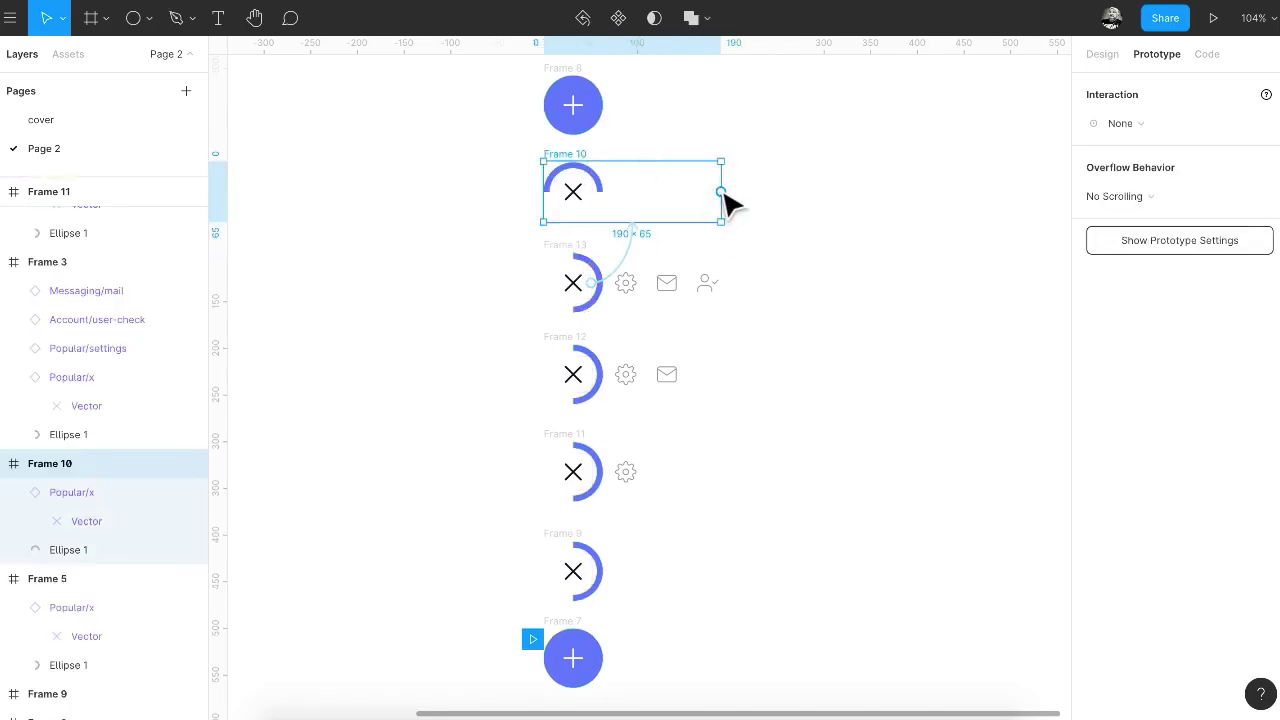
pyautogui.moveTo(720, 191); pyautogui.dragTo(678, 133)
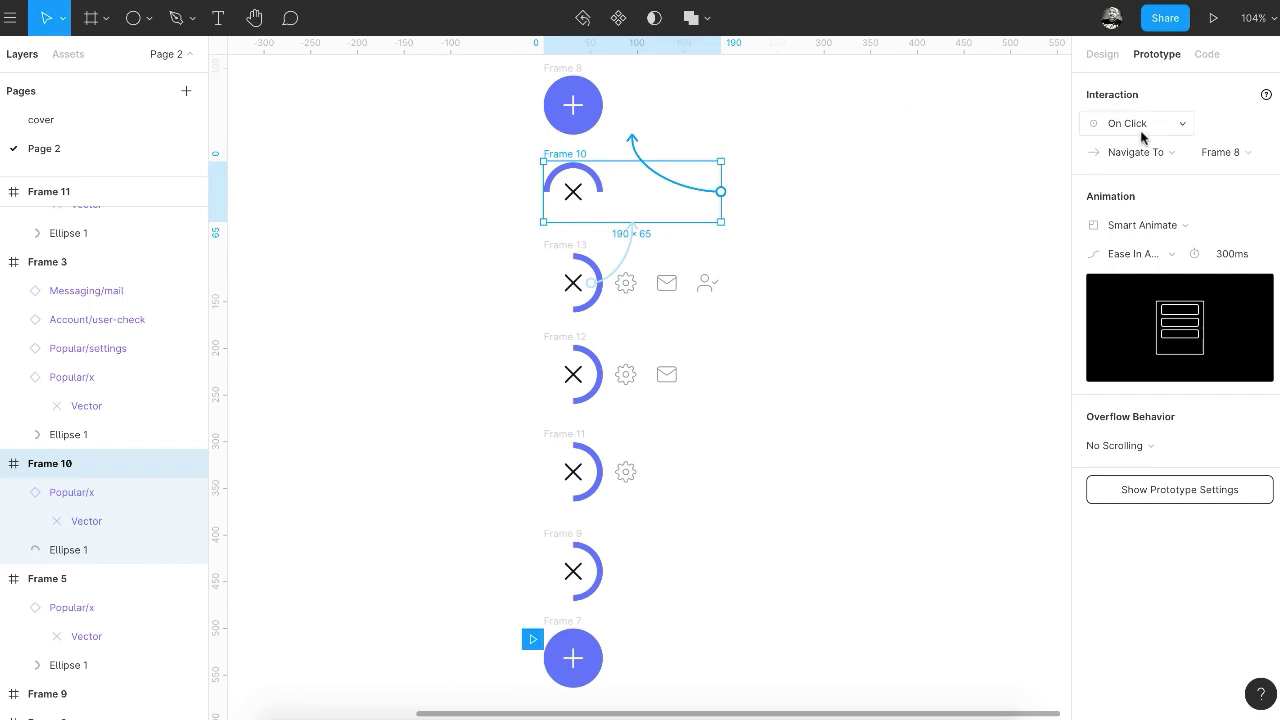
pyautogui.click(1086, 128)
pyautogui.click(1136, 348)
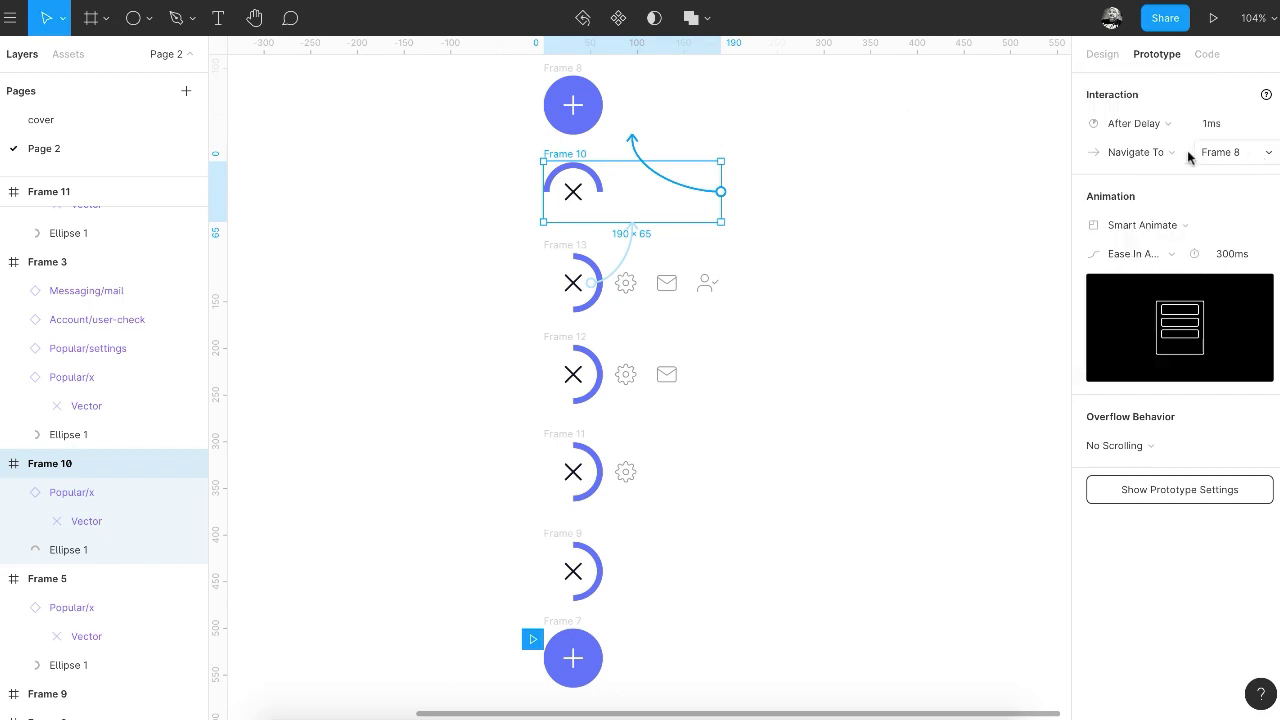
pyautogui.click(1140, 153)
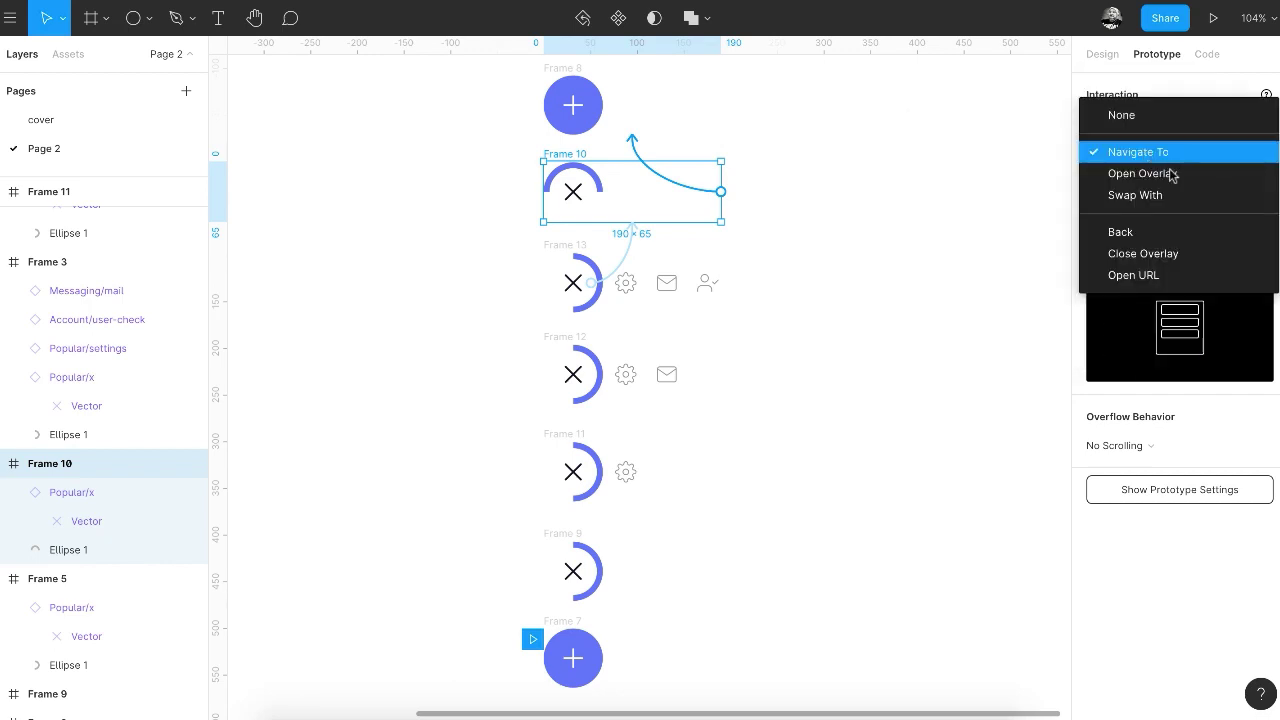
pyautogui.click(1163, 195)
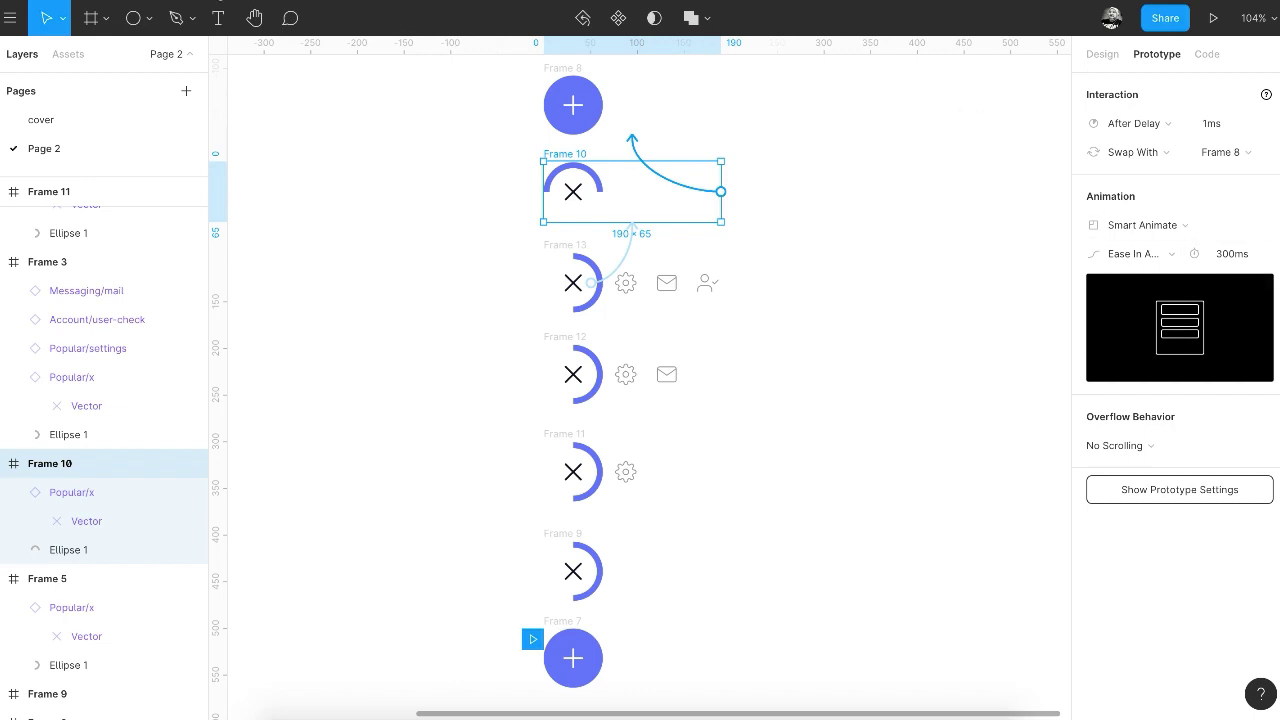
# Preview the menu opening from the plus button and closing from the x icon, and return to the editor.
pyautogui.hotkey('ctrl', 'alt', 'Return')
pyautogui.click(593, 373)
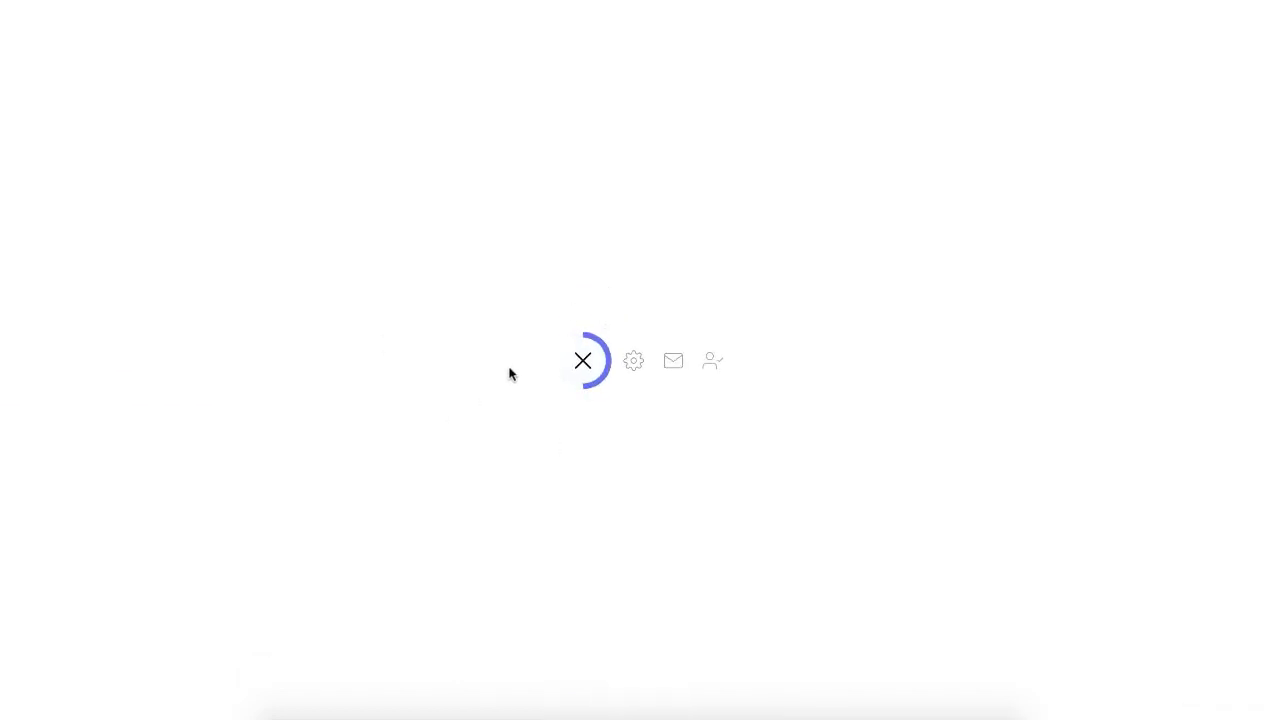
pyautogui.click(583, 361)
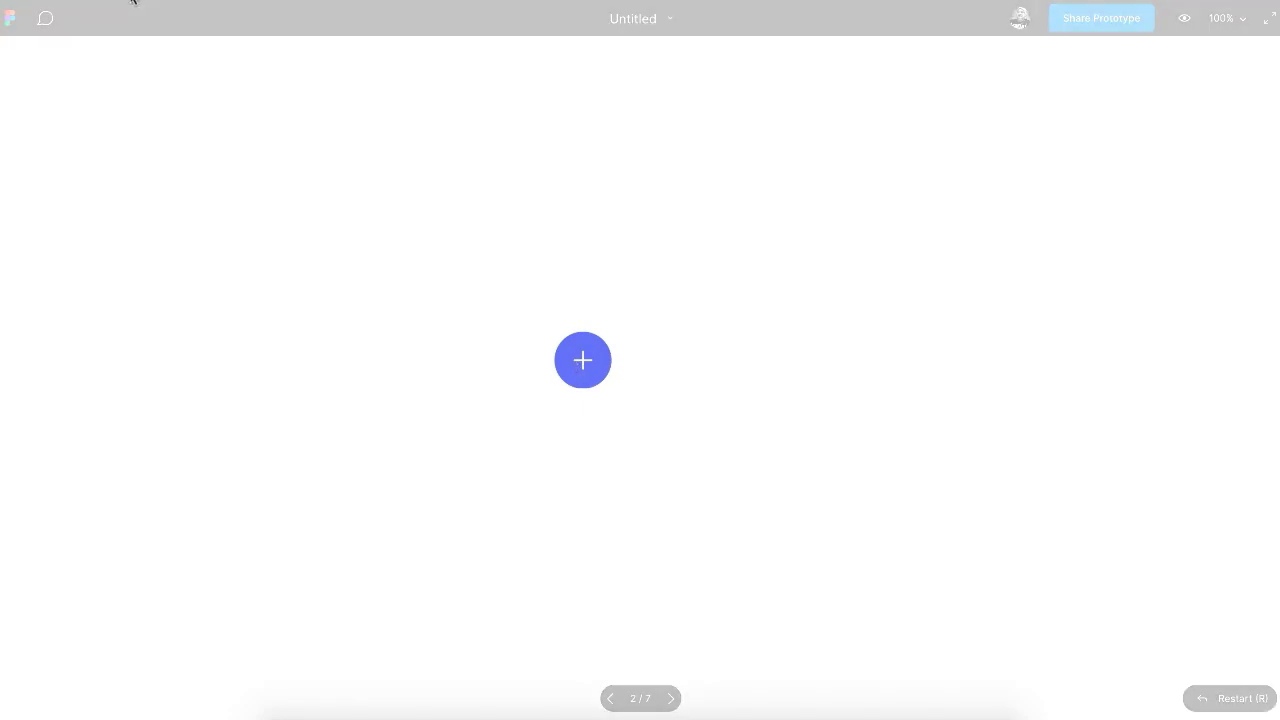
pyautogui.click(129, 1)
# Connect Frame 8 back to Frame 7 with a Swap With interaction triggered After Delay of 1ms.
pyautogui.click(573, 103)
pyautogui.click(574, 69)
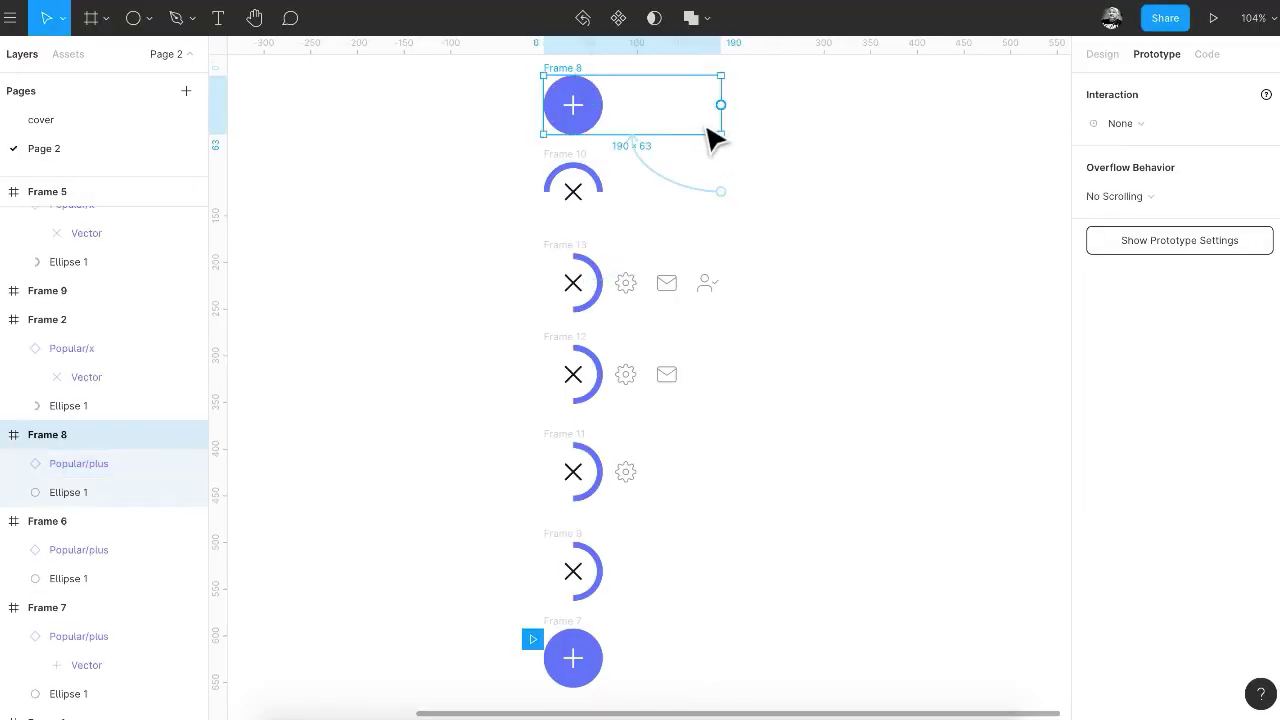
pyautogui.moveTo(720, 105); pyautogui.dragTo(665, 651)
pyautogui.click(1166, 125)
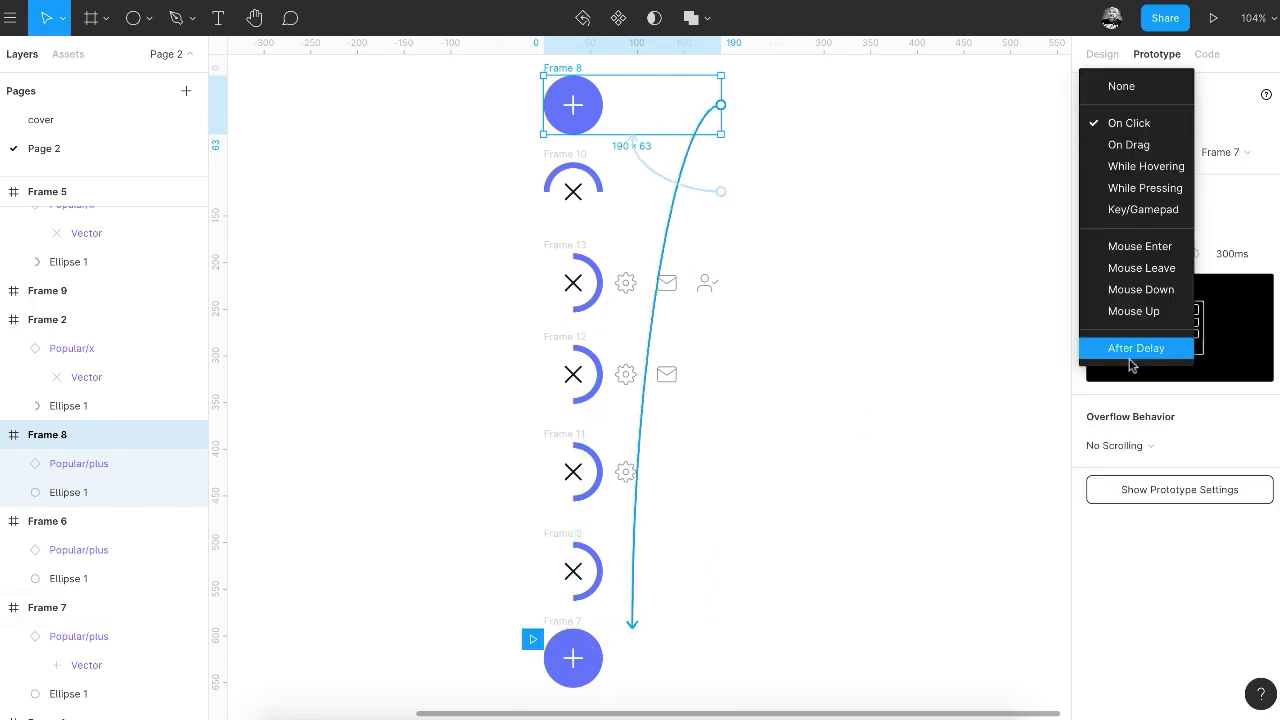
pyautogui.click(1133, 348)
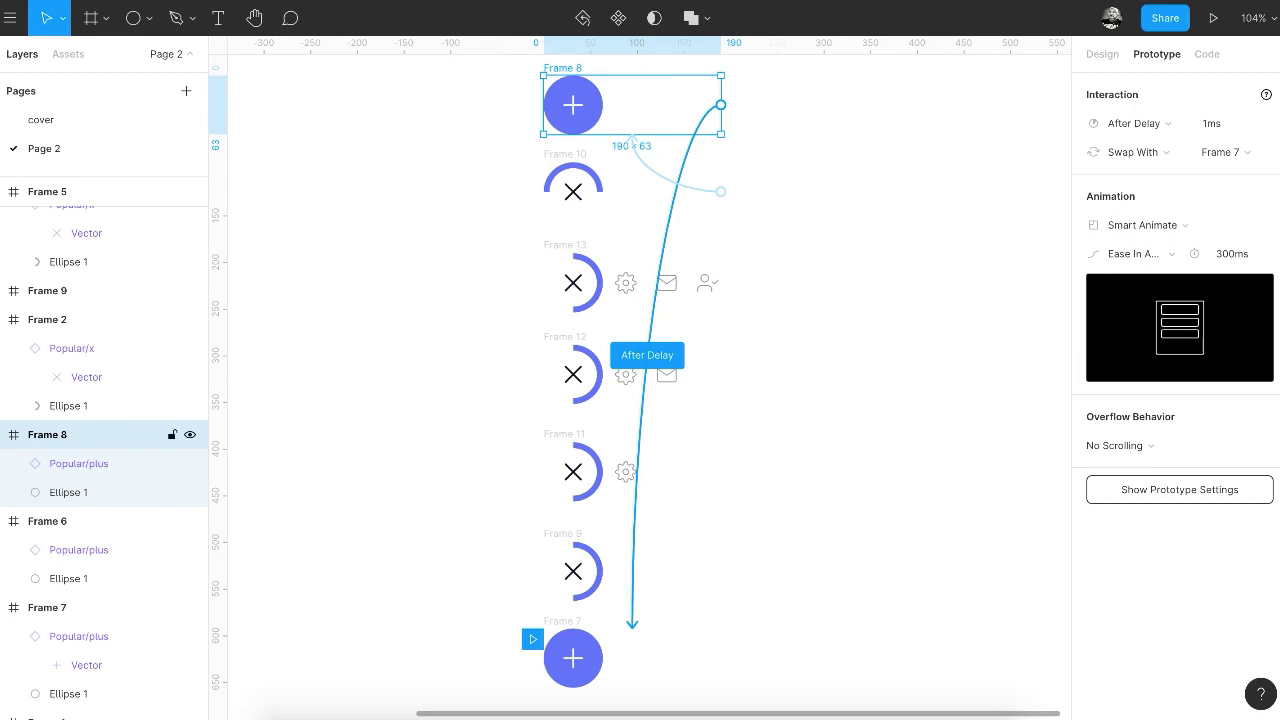
# Preview the looping menu by opening and closing it repeatedly with the plus and x icons.
pyautogui.hotkey('ctrl', 'alt', 'Return')
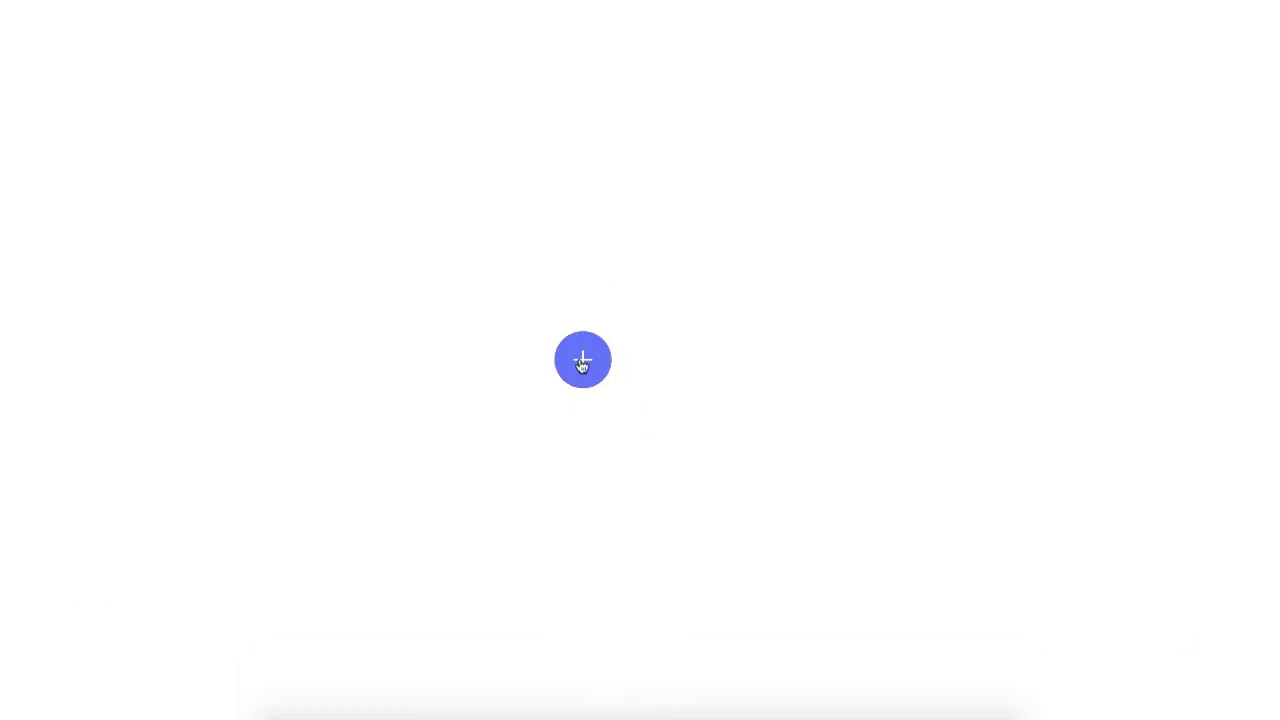
pyautogui.click(582, 362)
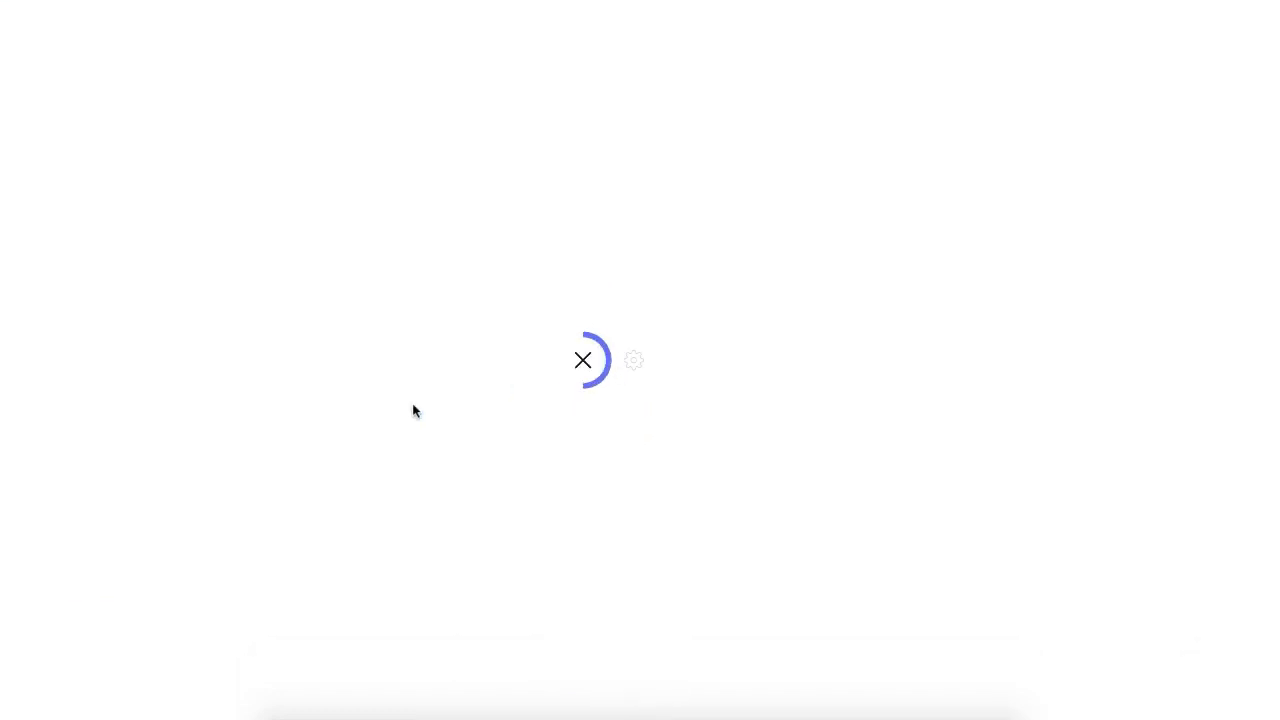
pyautogui.click(581, 362)
pyautogui.click(588, 362)
pyautogui.click(588, 362)
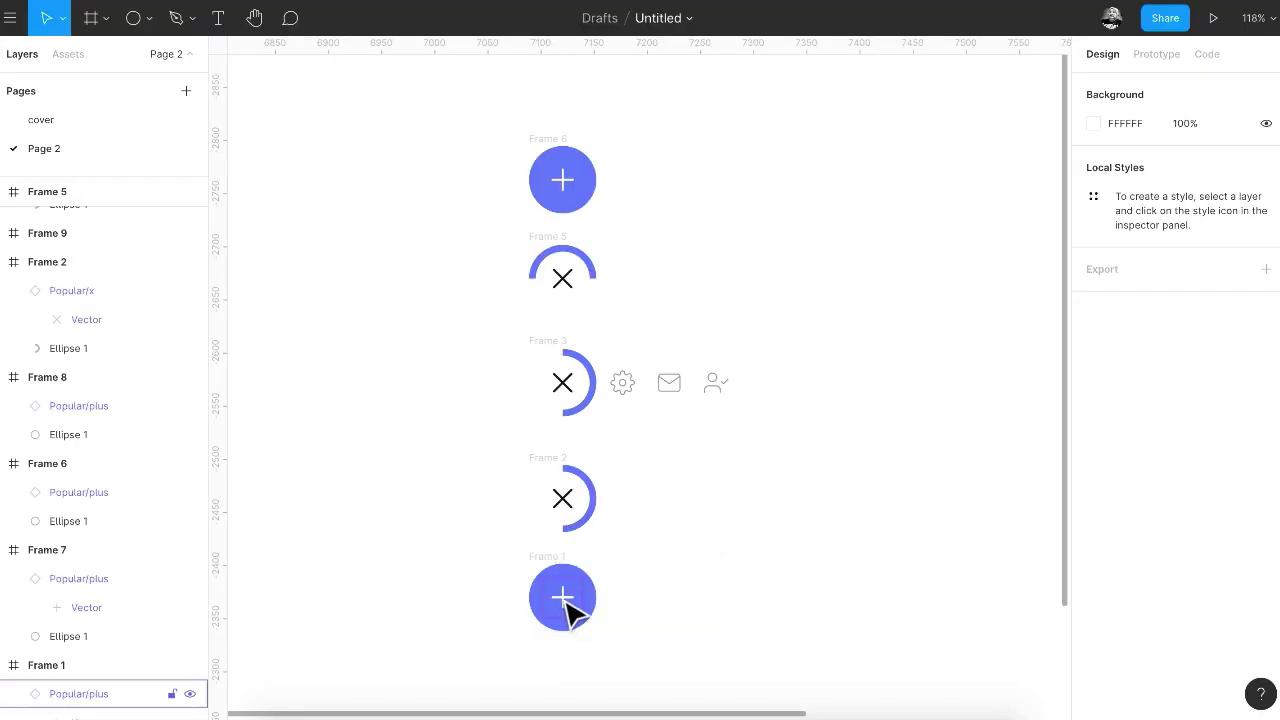
# Connect Frame 1's plus icon to Frame 2 with an On Click, Swap With interaction using Smart Animate.
pyautogui.click(572, 612)
pyautogui.click(1156, 54)
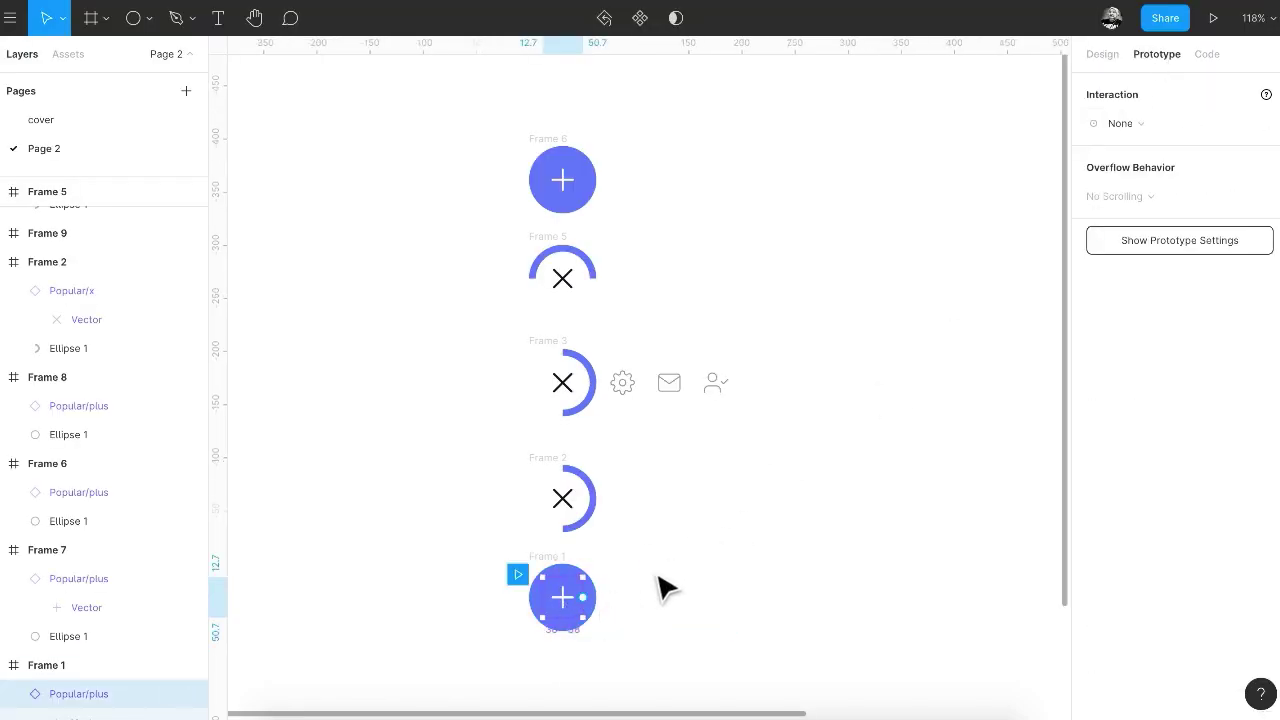
pyautogui.moveTo(583, 597); pyautogui.dragTo(670, 531)
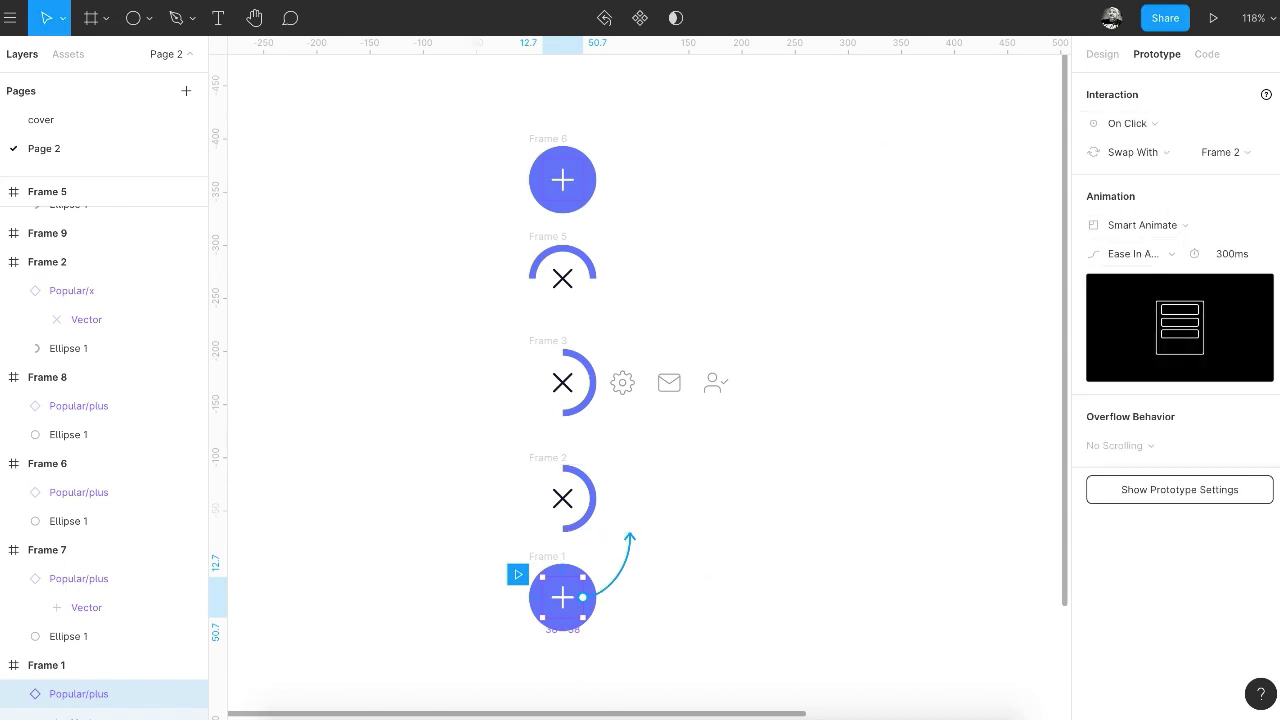
# Preview the transition from Frame 1's plus button to Frame 2's x icon, and close the preview.
pyautogui.hotkey('ctrl', 'alt', 'Return')
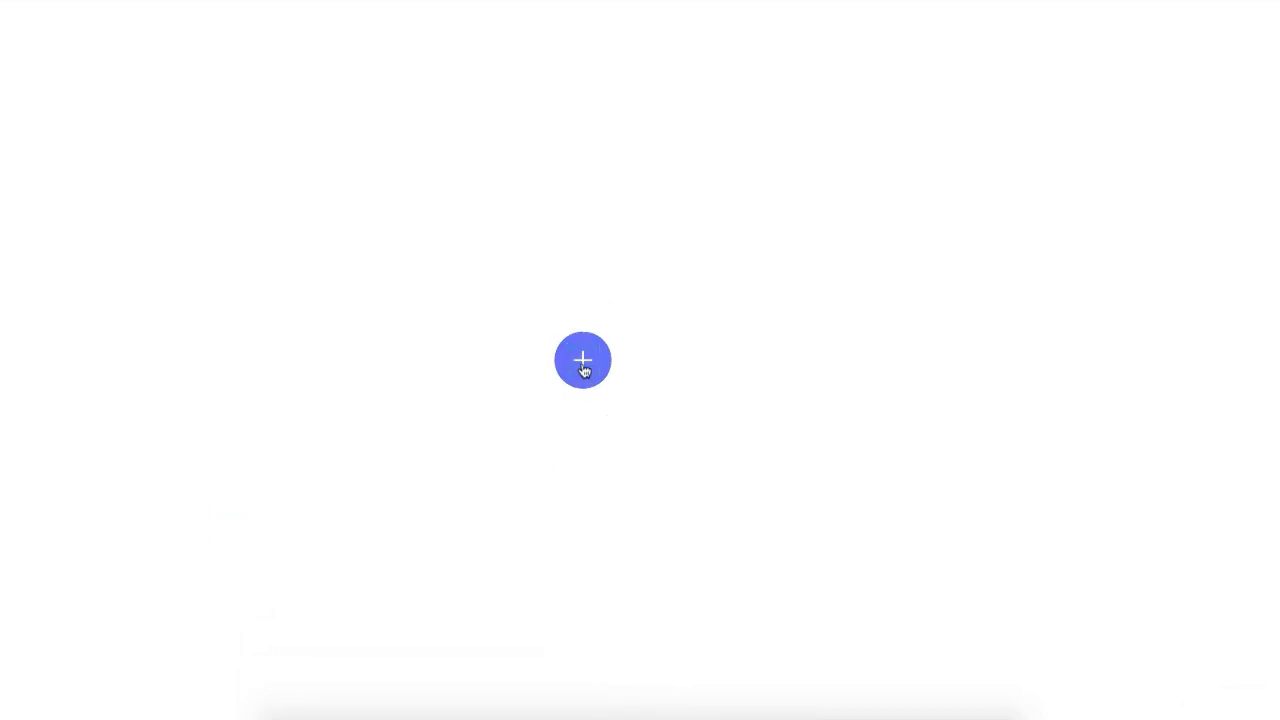
pyautogui.click(584, 368)
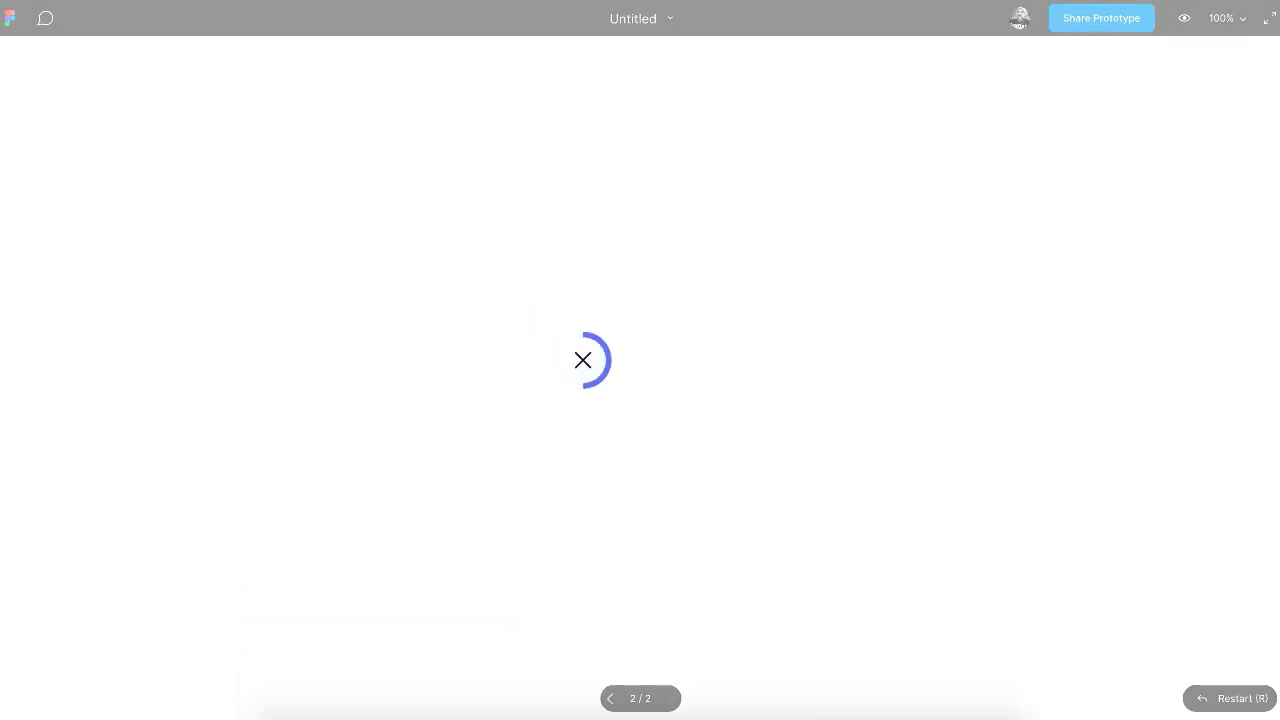
pyautogui.hotkey('ctrl', 'w')
# Connect Frame 2 to Frame 3 with a Swap With interaction triggered After Delay of 1ms.
pyautogui.click(558, 458)
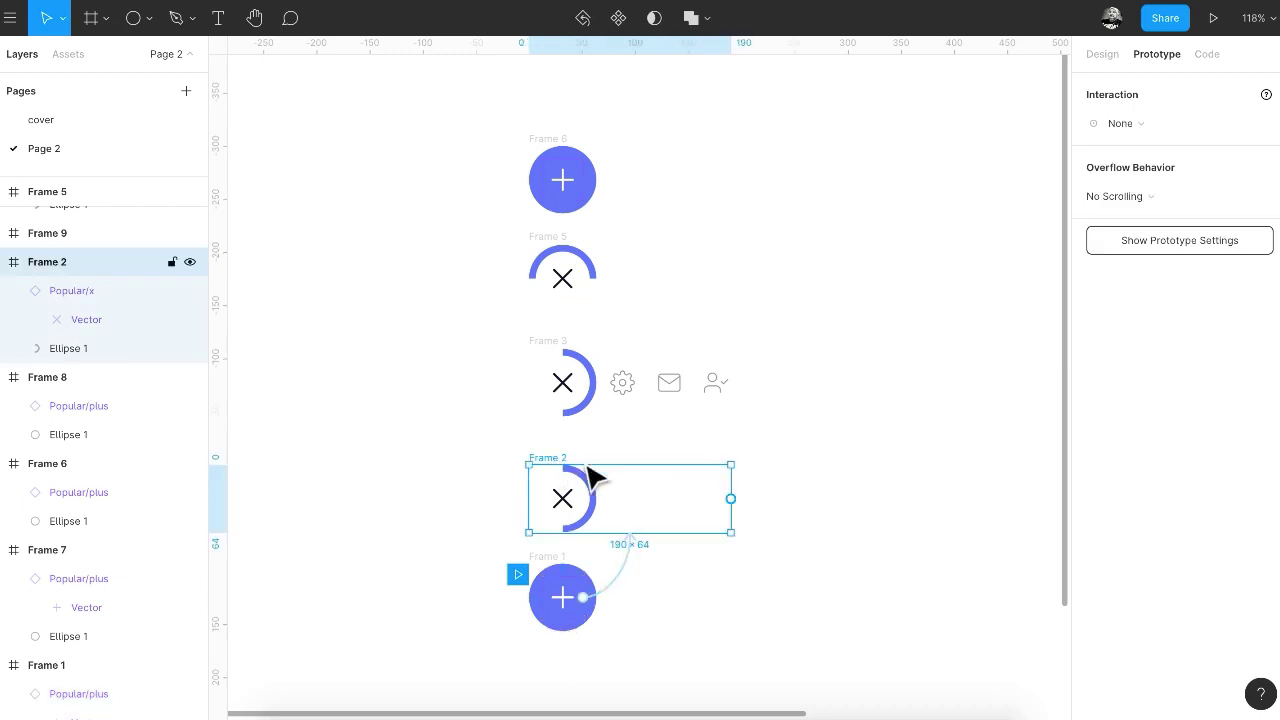
pyautogui.moveTo(733, 500); pyautogui.dragTo(722, 424)
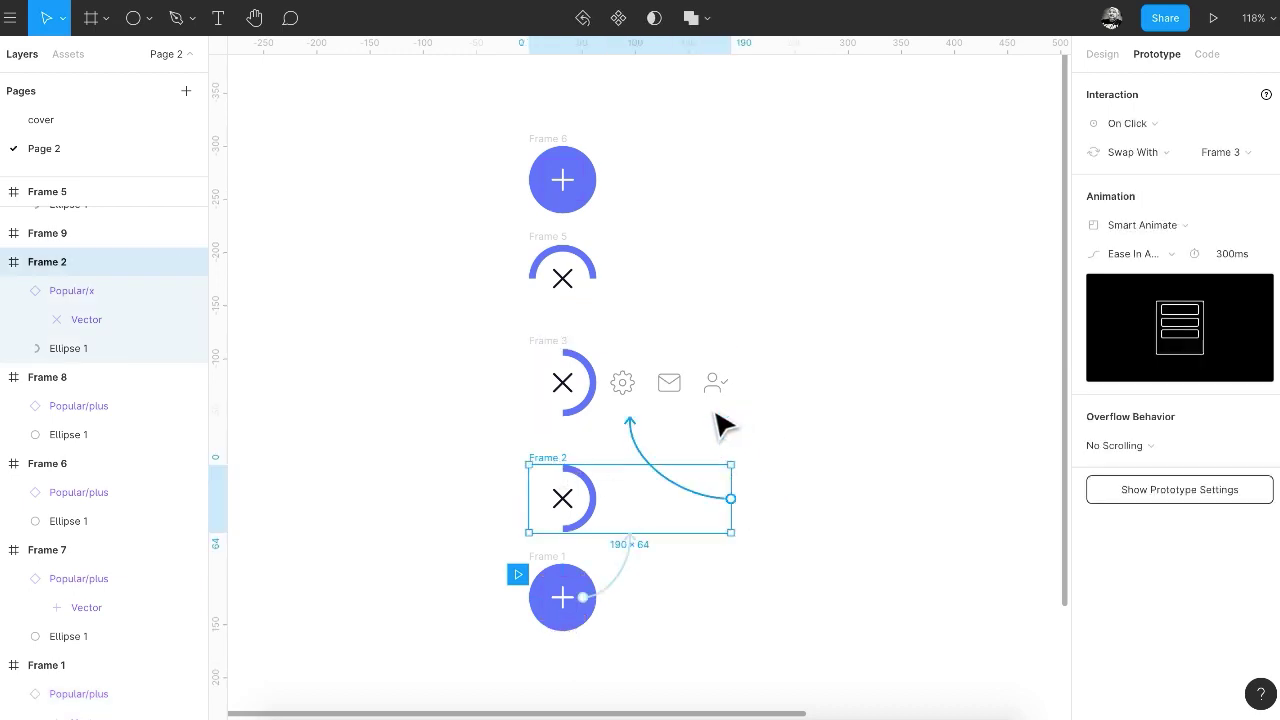
pyautogui.click(1114, 127)
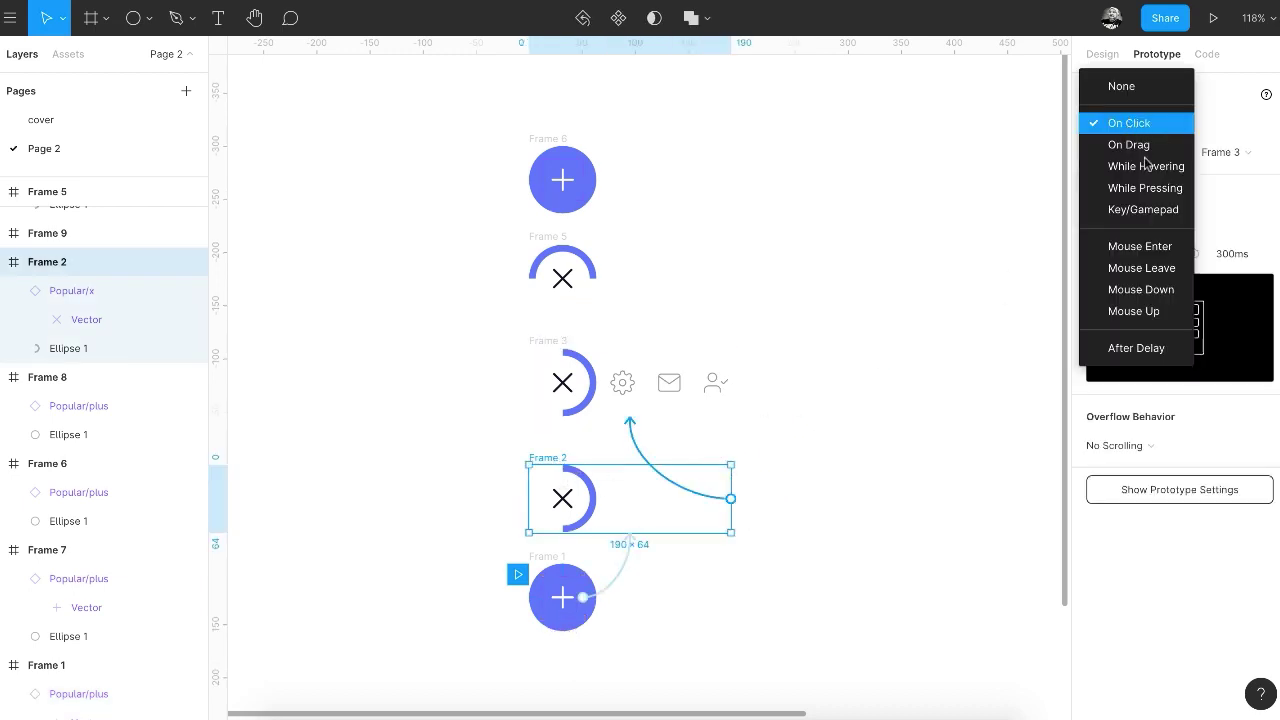
pyautogui.click(1143, 347)
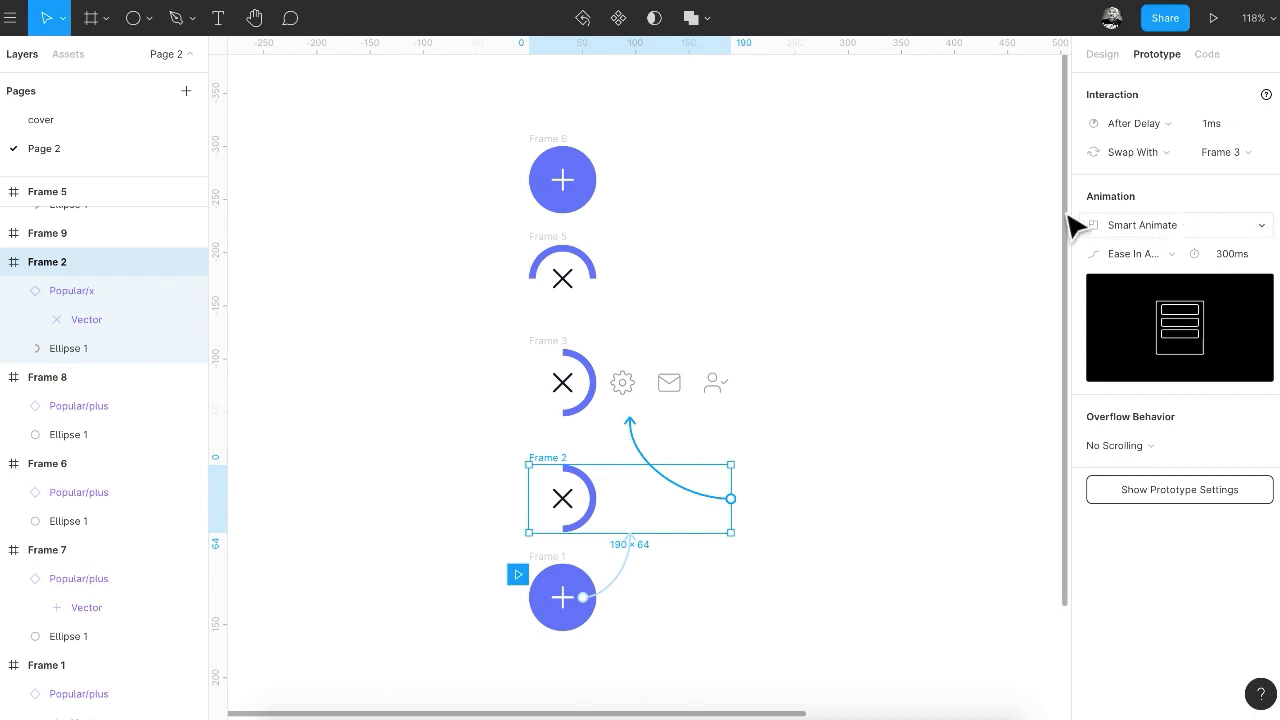
# Preview the plus button expanding into the three-icon menu, and return to the editor.
pyautogui.hotkey('ctrl', 'alt', 'Return')
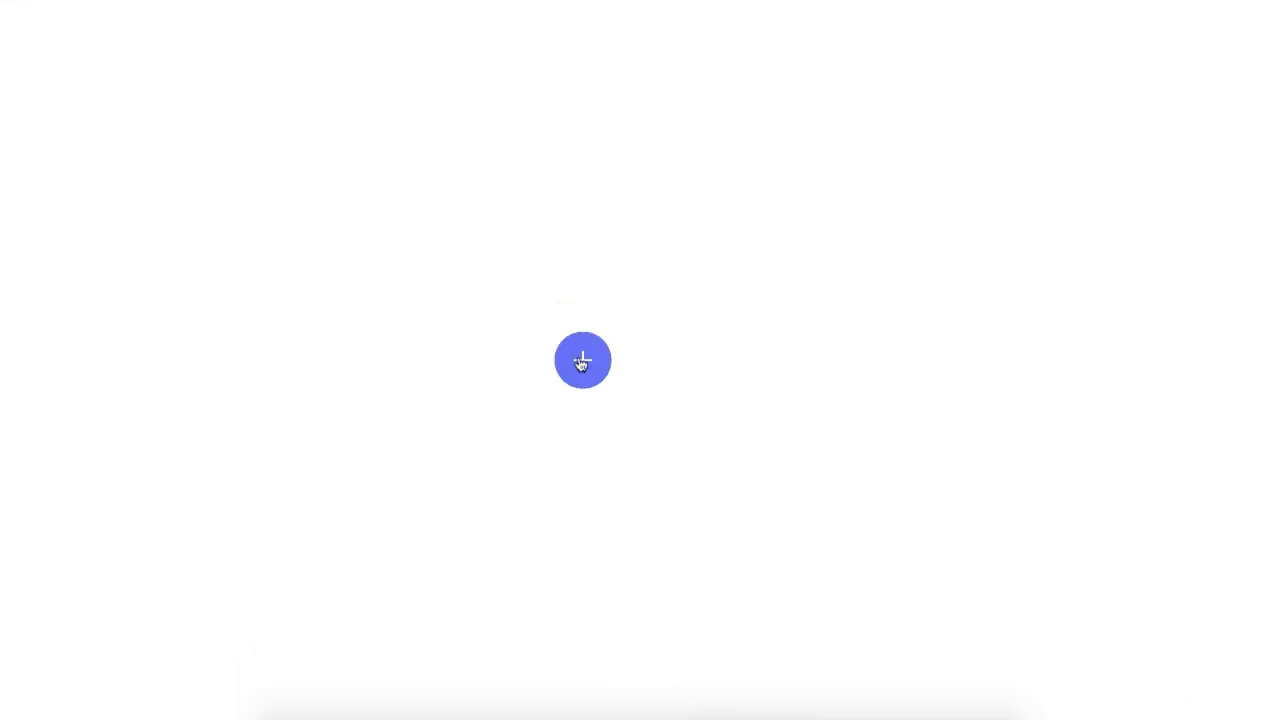
pyautogui.click(581, 363)
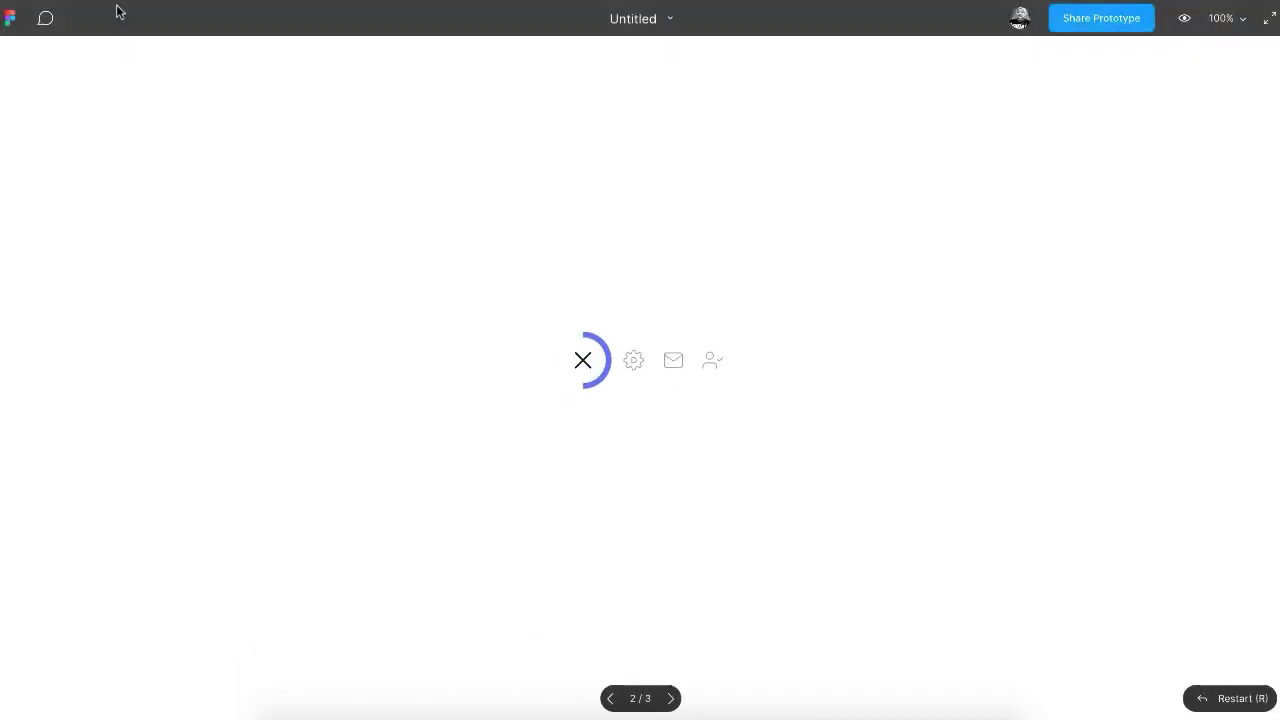
pyautogui.click(118, 8)
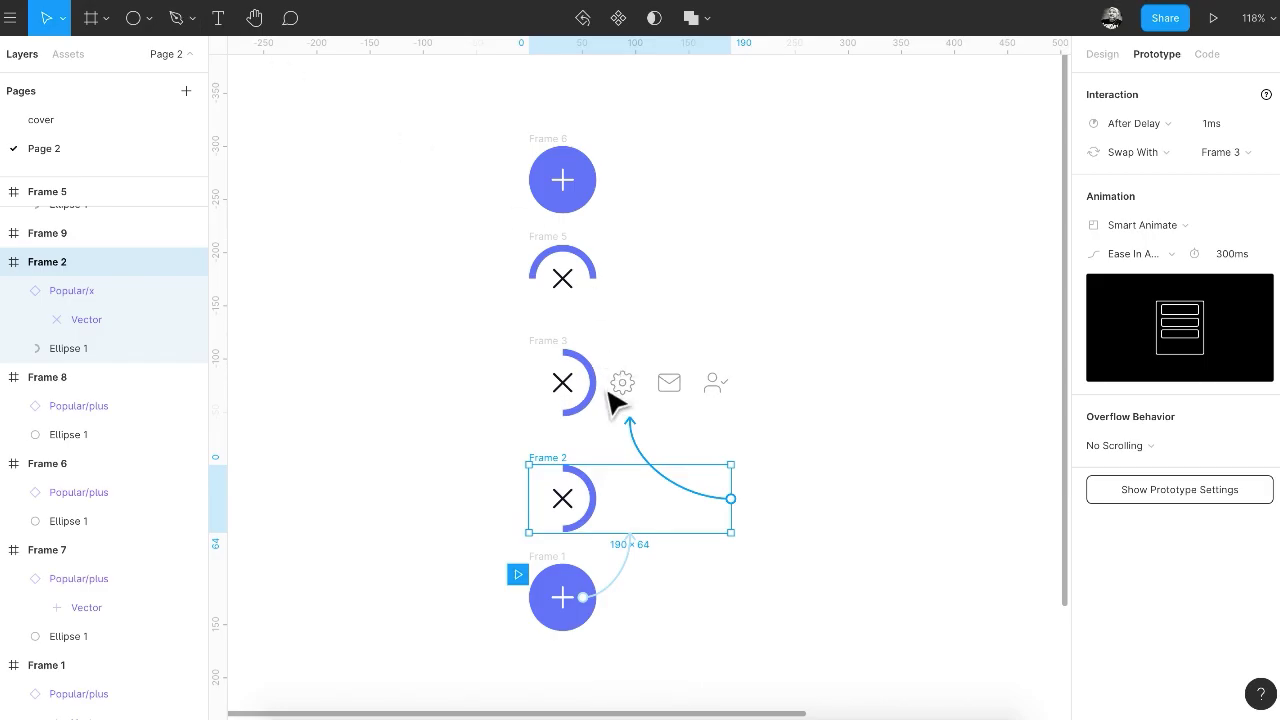
# Connect Frame 3's x icon to Frame 5 with an On Click, Swap With interaction and preview the closing transition.
pyautogui.click(568, 390)
pyautogui.moveTo(610, 380); pyautogui.dragTo(625, 320)
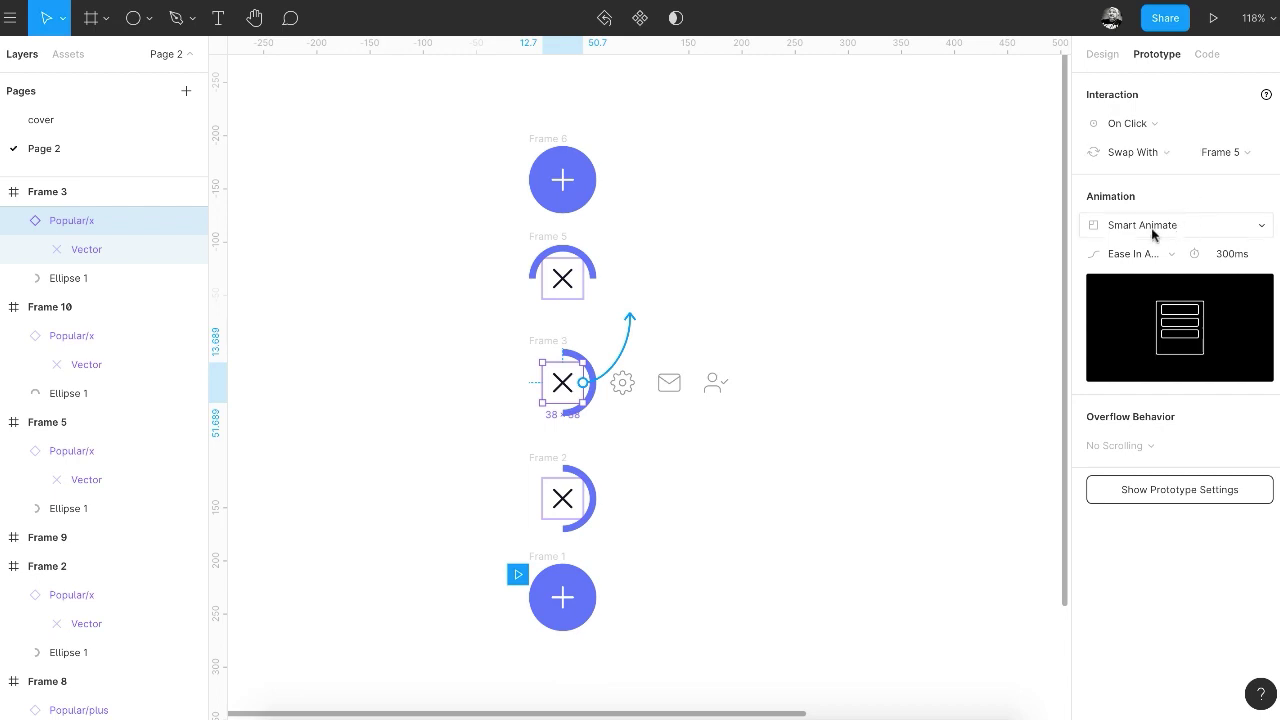
pyautogui.hotkey('ctrl', 'alt', 'Return')
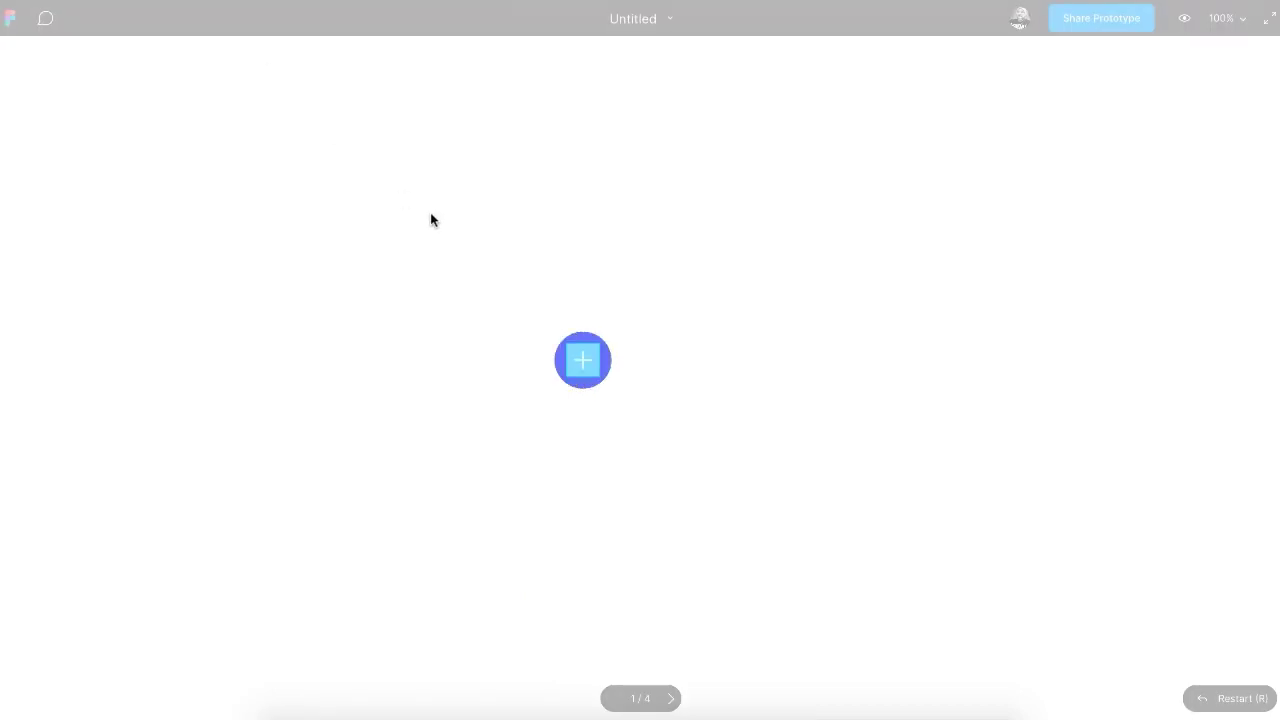
pyautogui.click(583, 360)
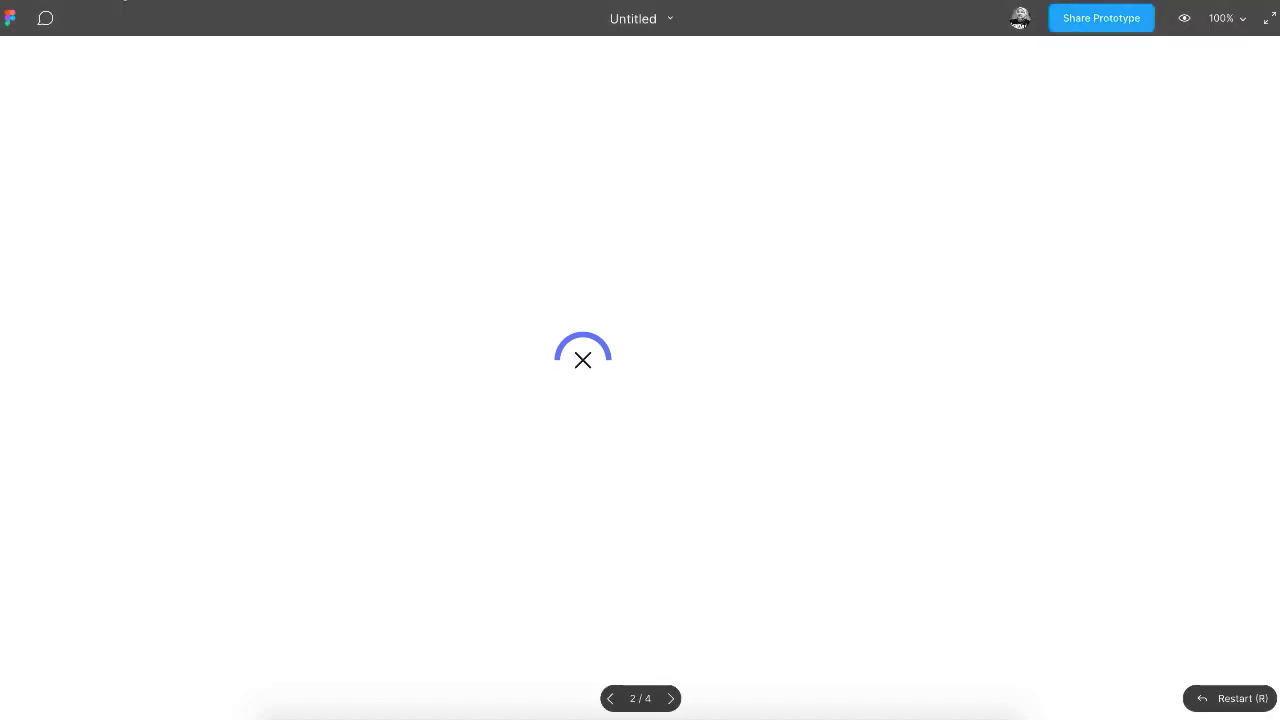
pyautogui.press('Escape')
# Connect Frame 5 to Frame 6 with a Swap With interaction triggered After Delay of 1ms.
pyautogui.click(555, 237)
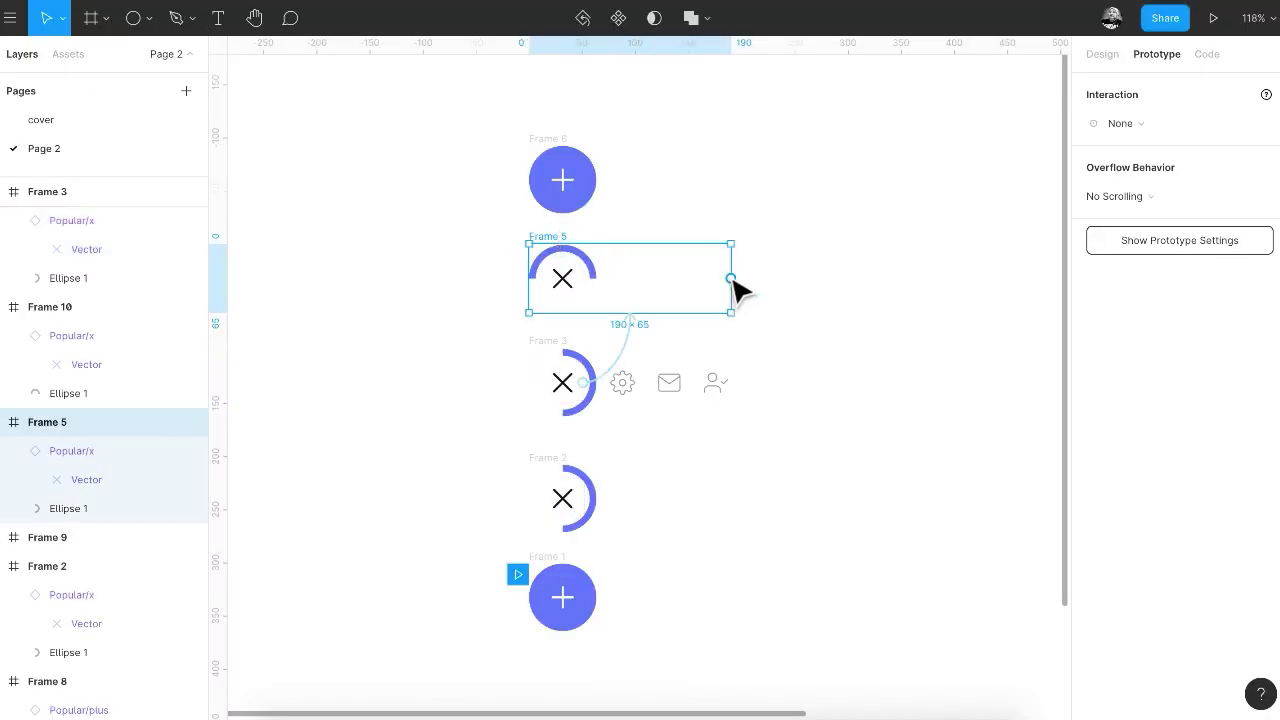
pyautogui.moveTo(731, 278); pyautogui.dragTo(660, 220)
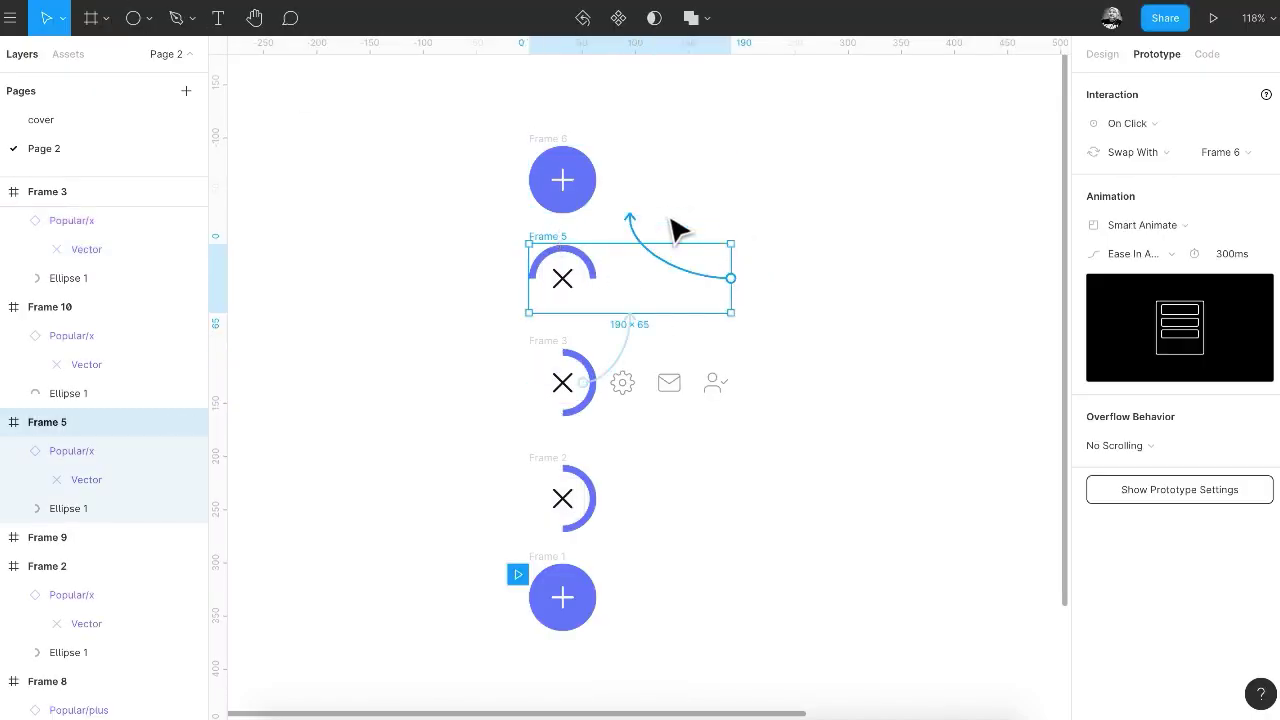
pyautogui.click(1130, 123)
pyautogui.click(1137, 346)
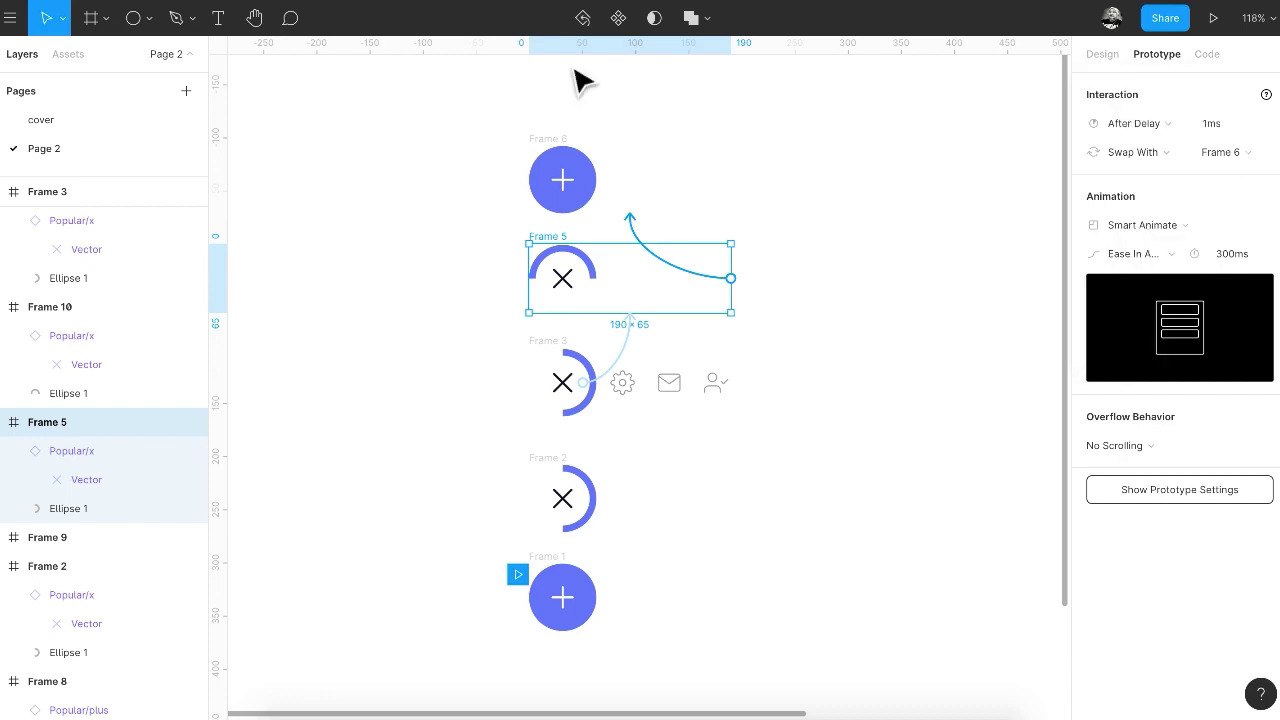
# Preview the three-icon menu opening and collapsing through Frame 5 to Frame 6, and close the preview.
pyautogui.hotkey('ctrl', 'alt', 'Return')
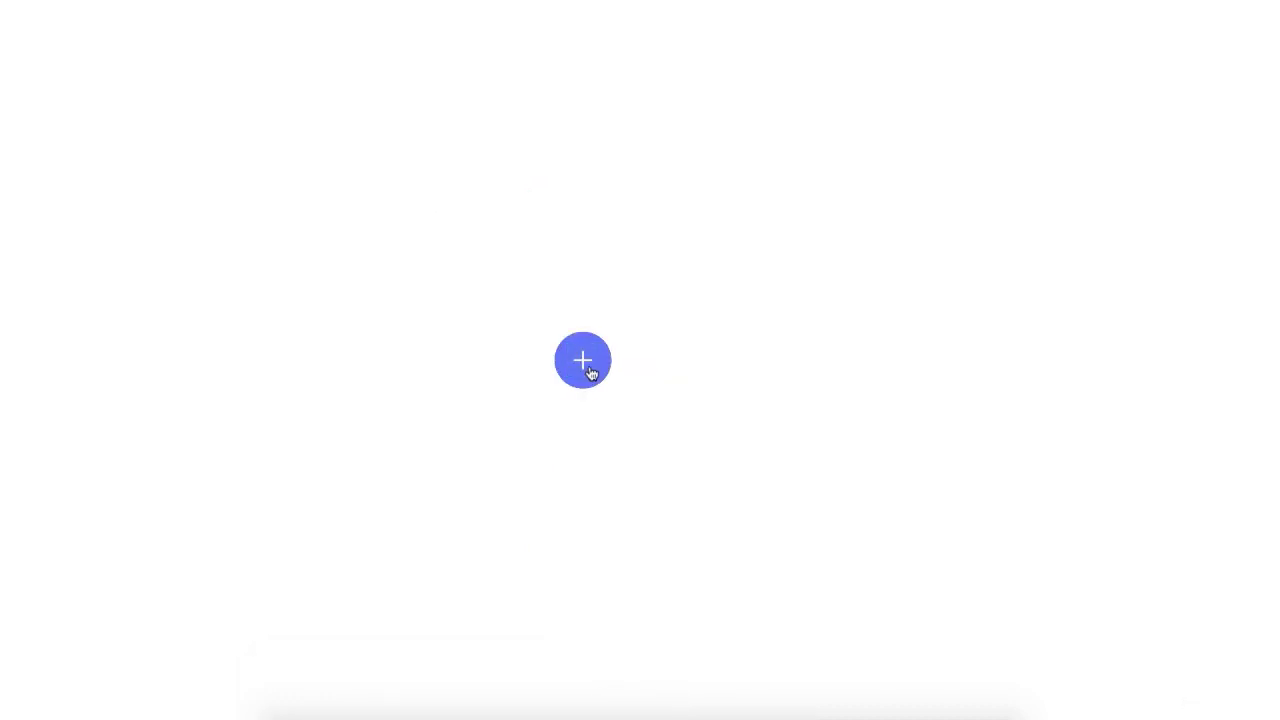
pyautogui.click(588, 367)
pyautogui.click(582, 362)
pyautogui.press('Escape')
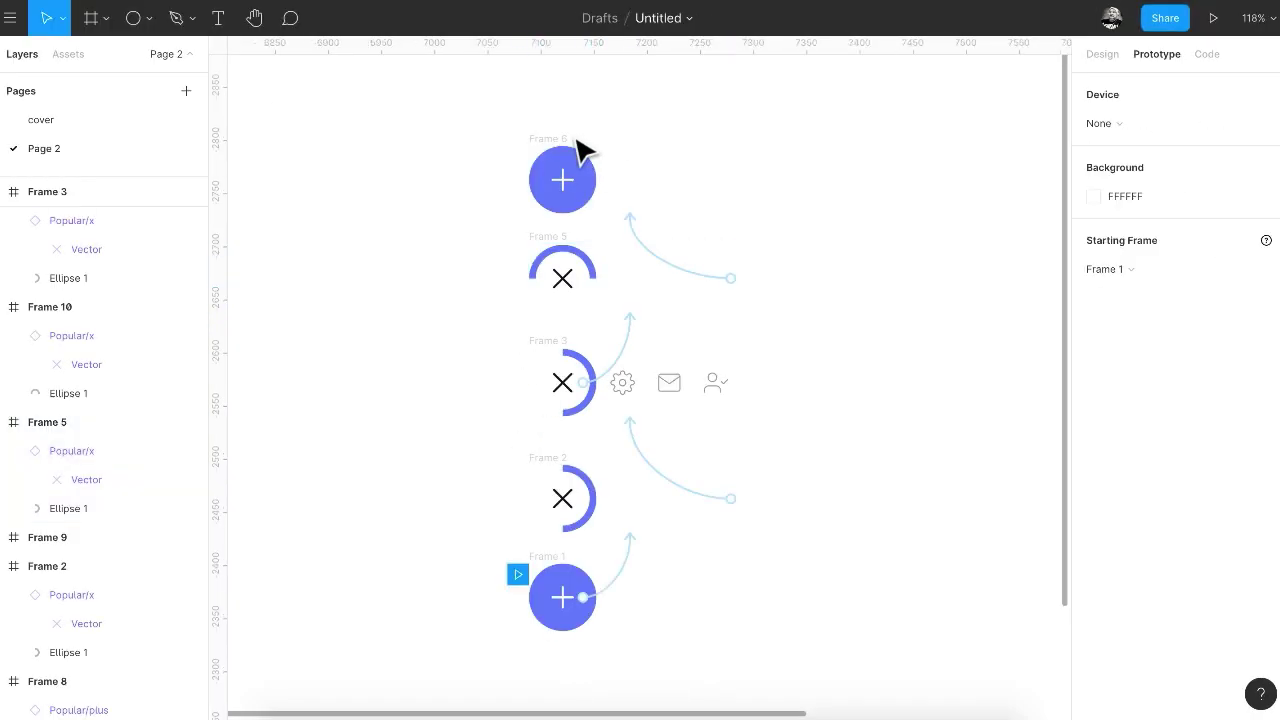
# Connect Frame 6 back to Frame 1 with a Swap With interaction triggered After Delay of 1ms.
pyautogui.click(561, 143)
pyautogui.moveTo(730, 179); pyautogui.dragTo(618, 596)
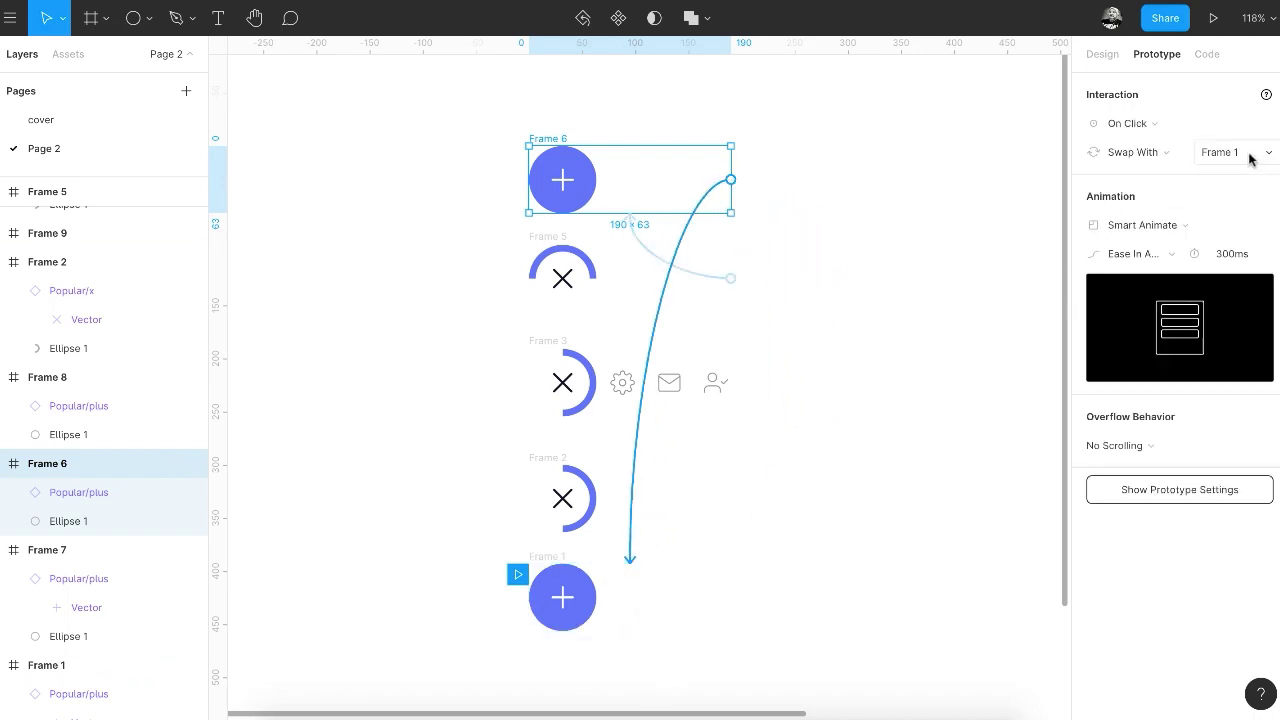
pyautogui.click(1156, 125)
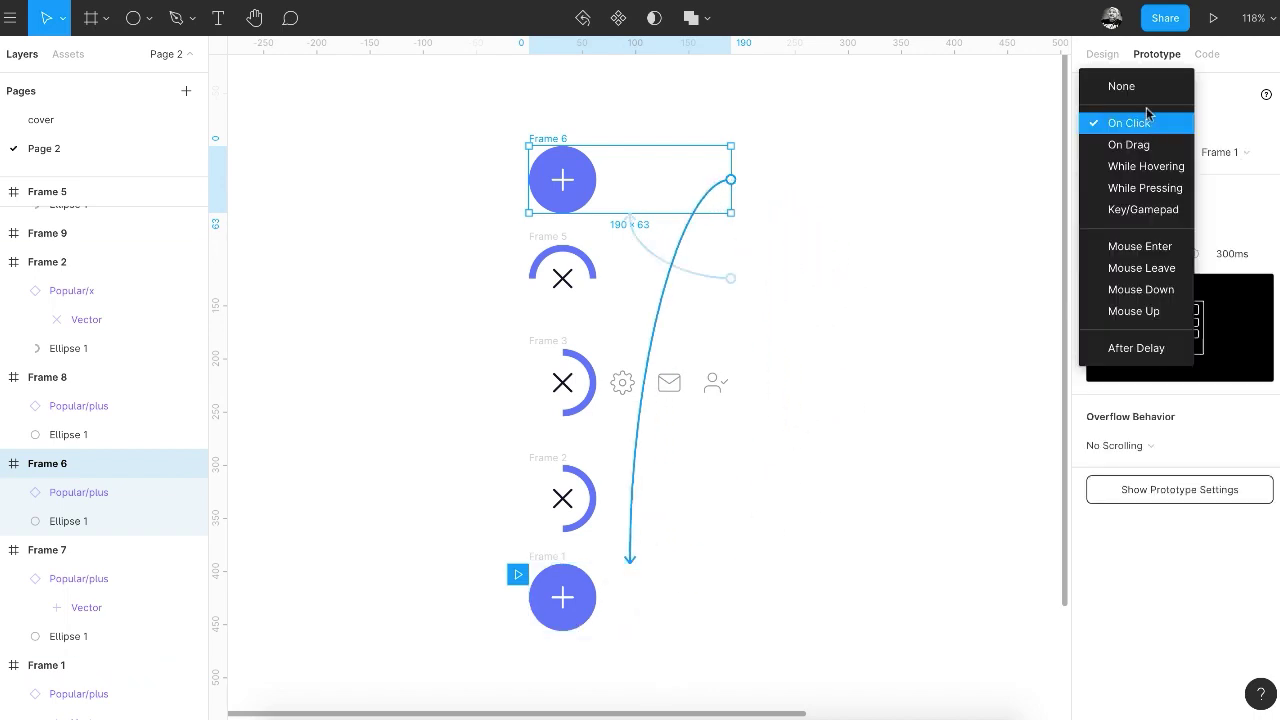
pyautogui.click(1155, 347)
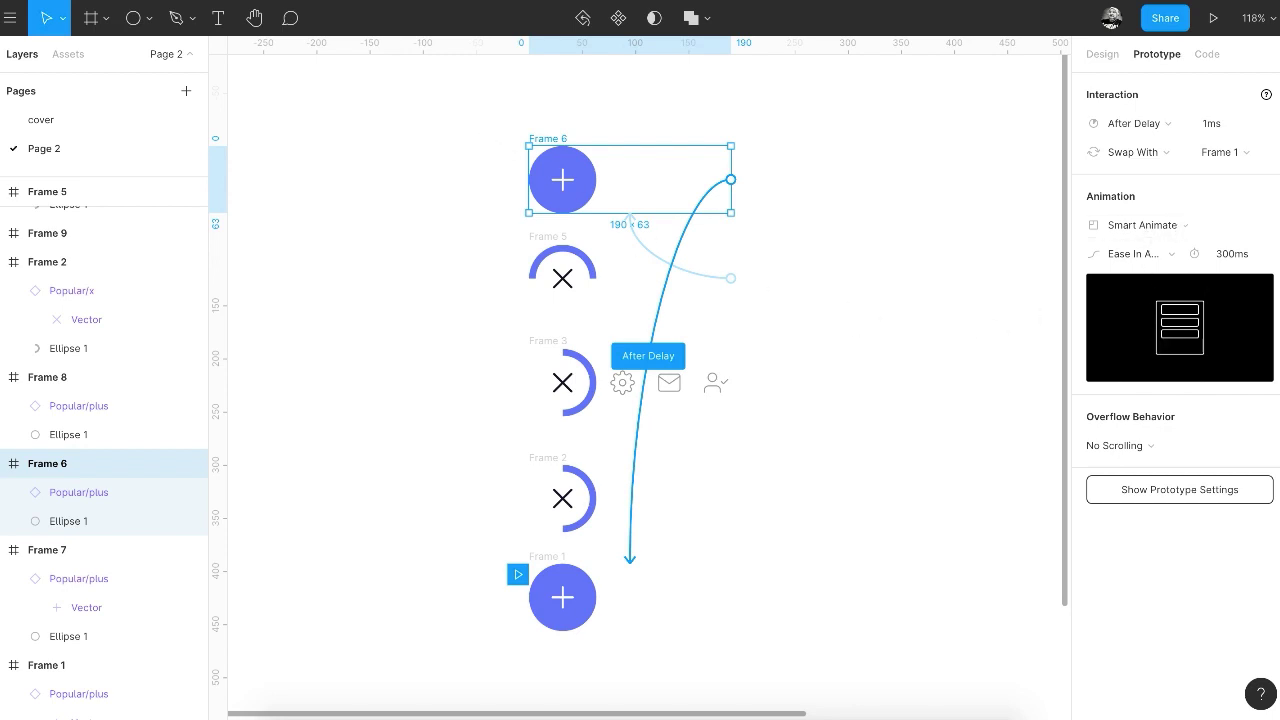
# Preview the second menu's full loop by opening and closing it repeatedly with the plus and x icons.
pyautogui.hotkey('ctrl', 'alt', 'Return')
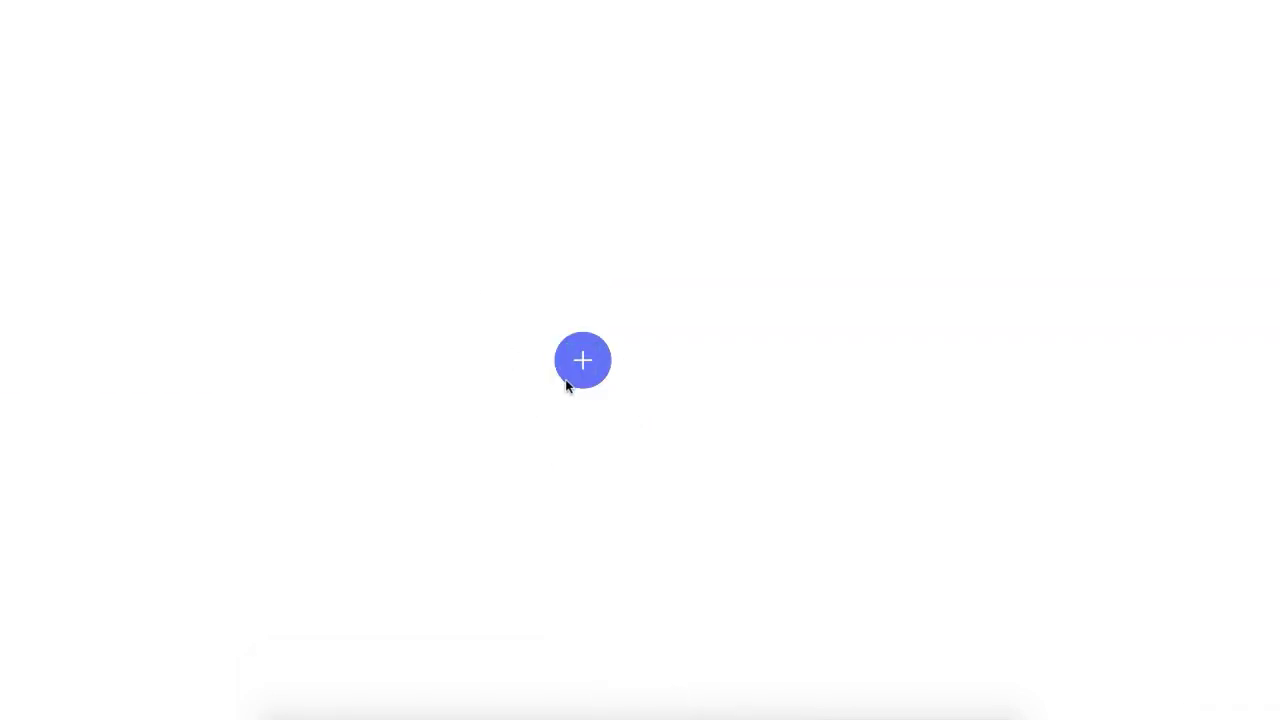
pyautogui.click(584, 372)
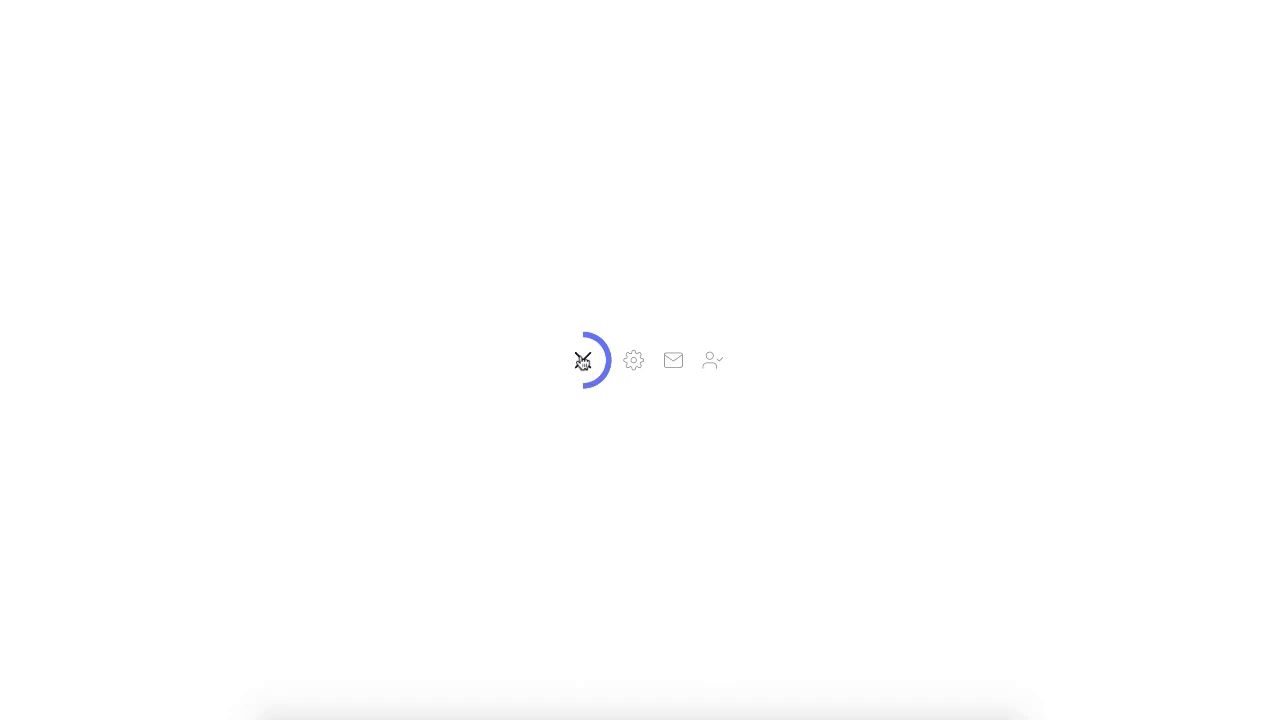
pyautogui.click(583, 362)
pyautogui.click(584, 362)
pyautogui.click(584, 362)
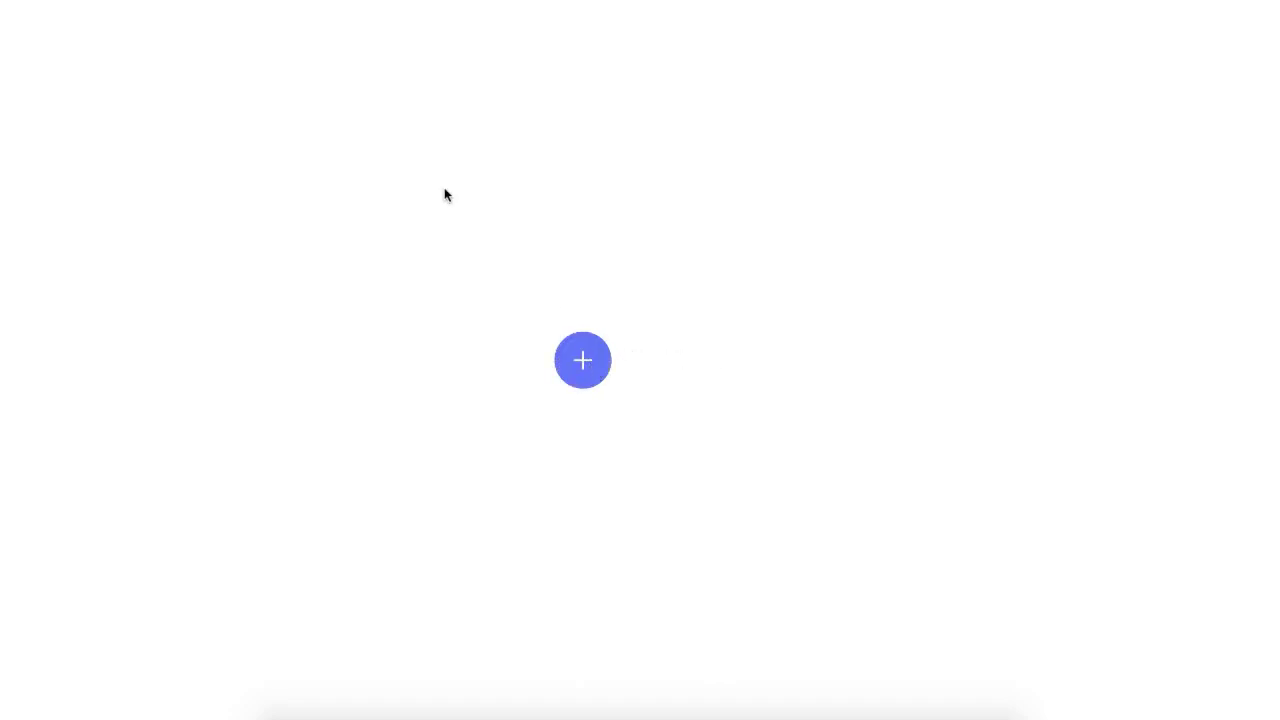